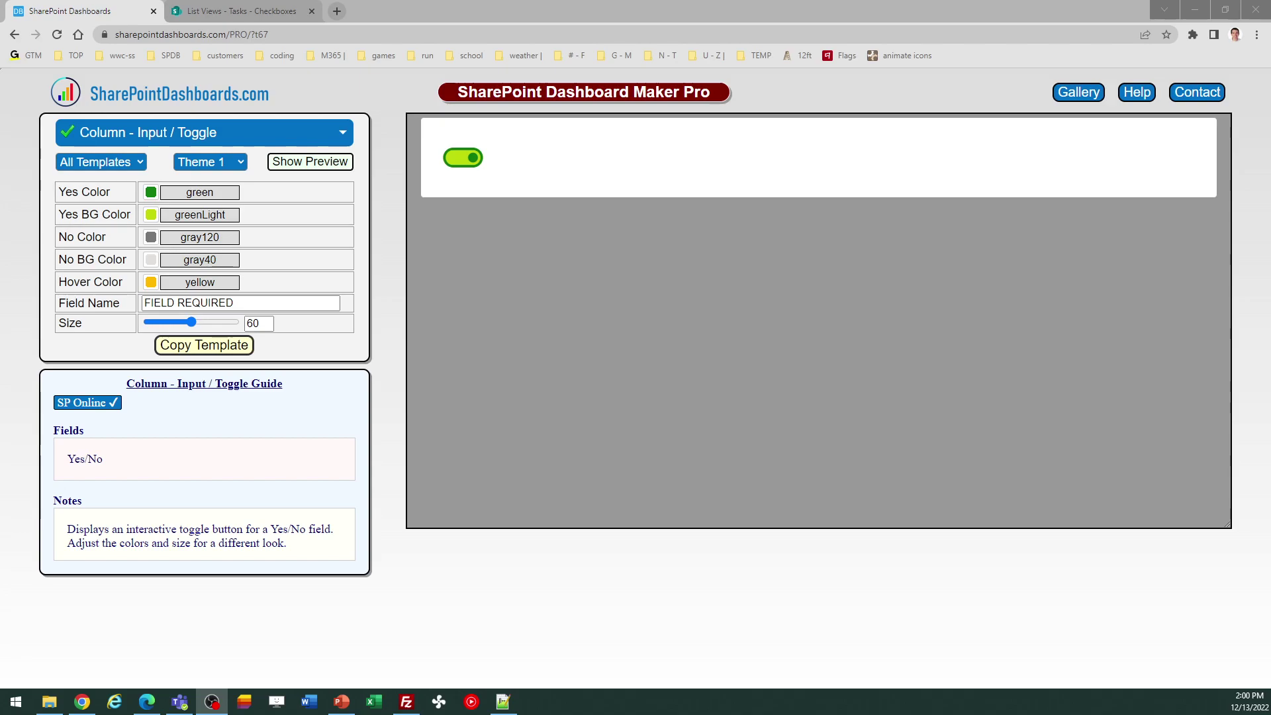
Glance at the Tasks list, then flip the sample toggle off, on, and off again.
{"action": "left_click", "coordinate": [268, 12]}
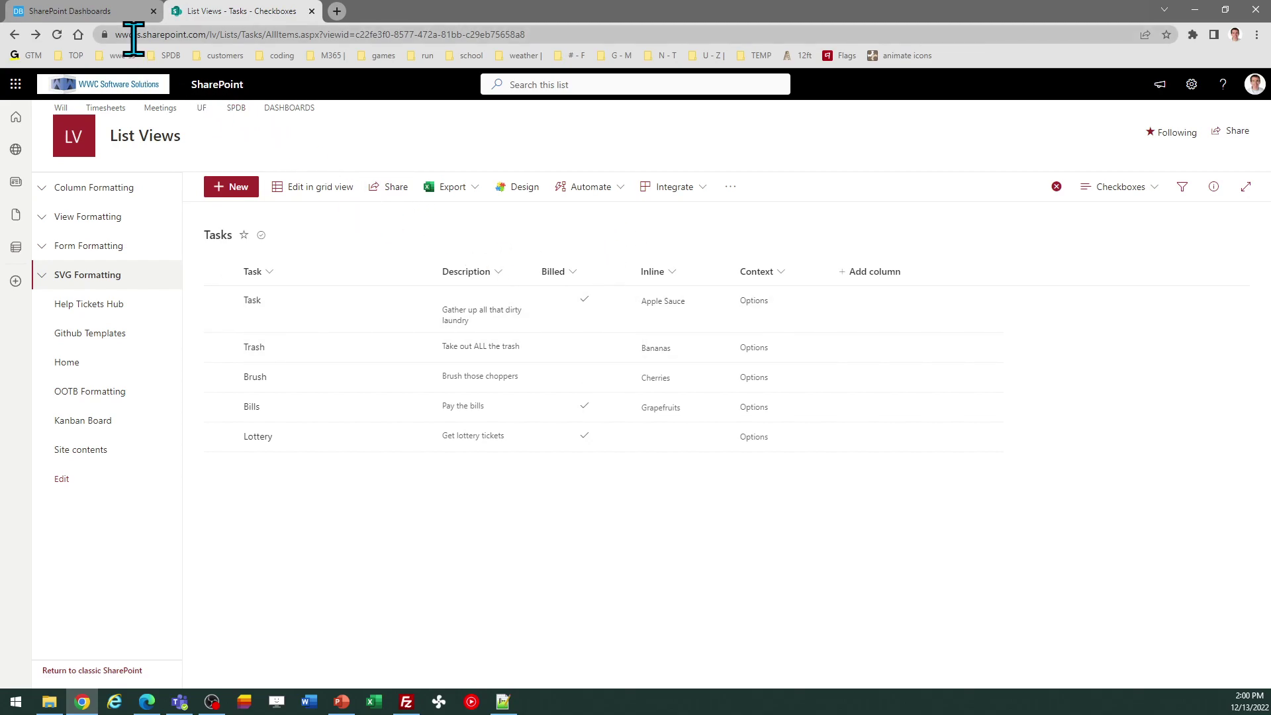
{"action": "left_click", "coordinate": [105, 10]}
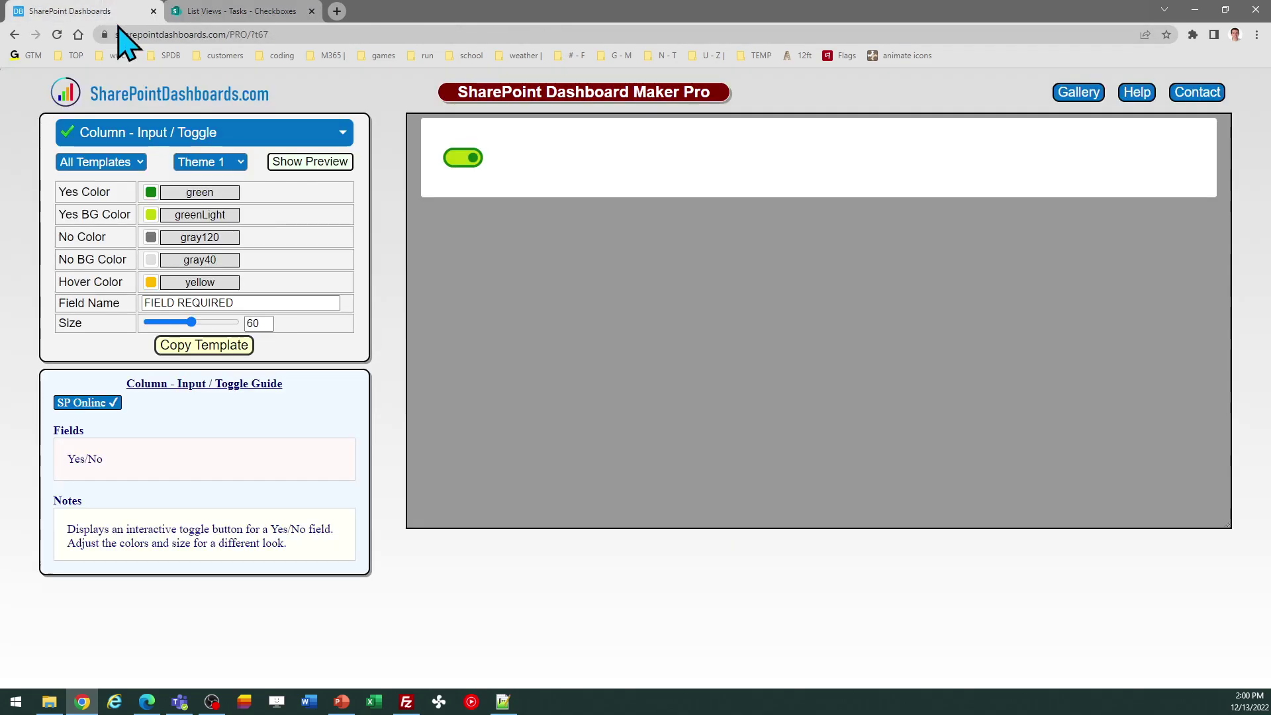
{"action": "left_click", "coordinate": [465, 163]}
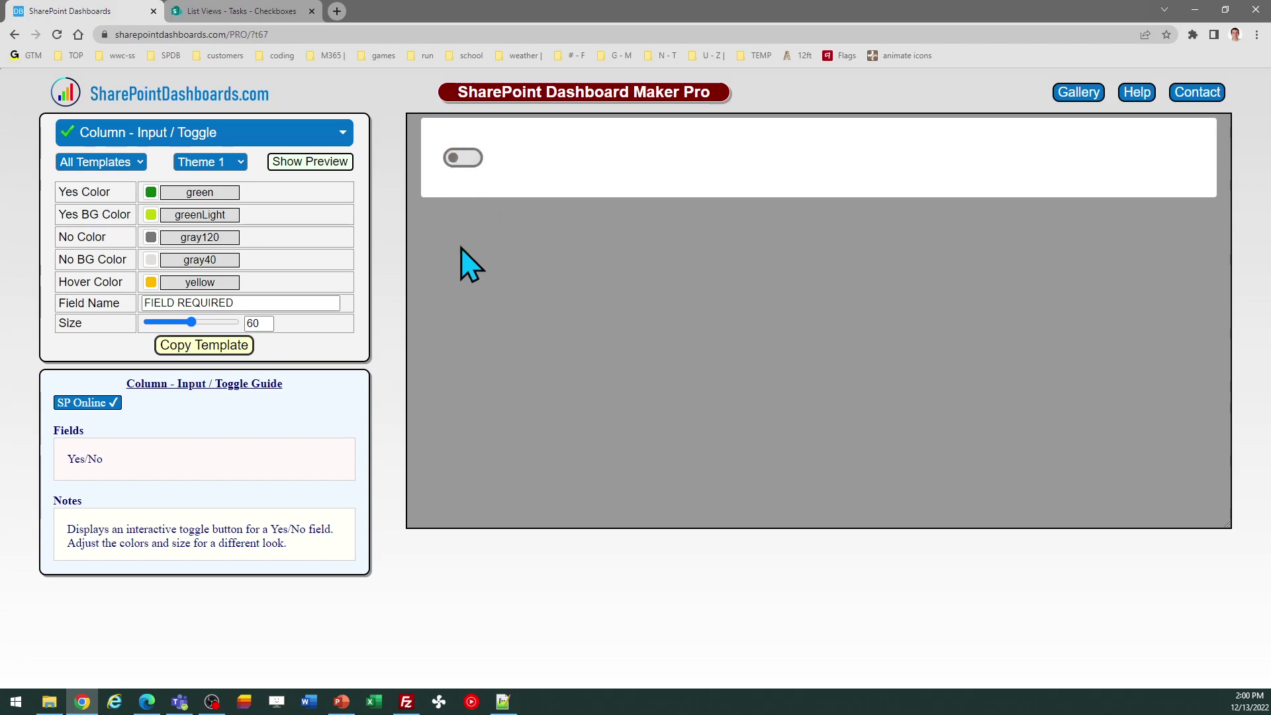
{"action": "left_click", "coordinate": [462, 164]}
{"action": "left_click", "coordinate": [473, 158]}
Preview Theme 2 and Theme 3 on the toggle, then return to Theme 1.
{"action": "left_click", "coordinate": [239, 162]}
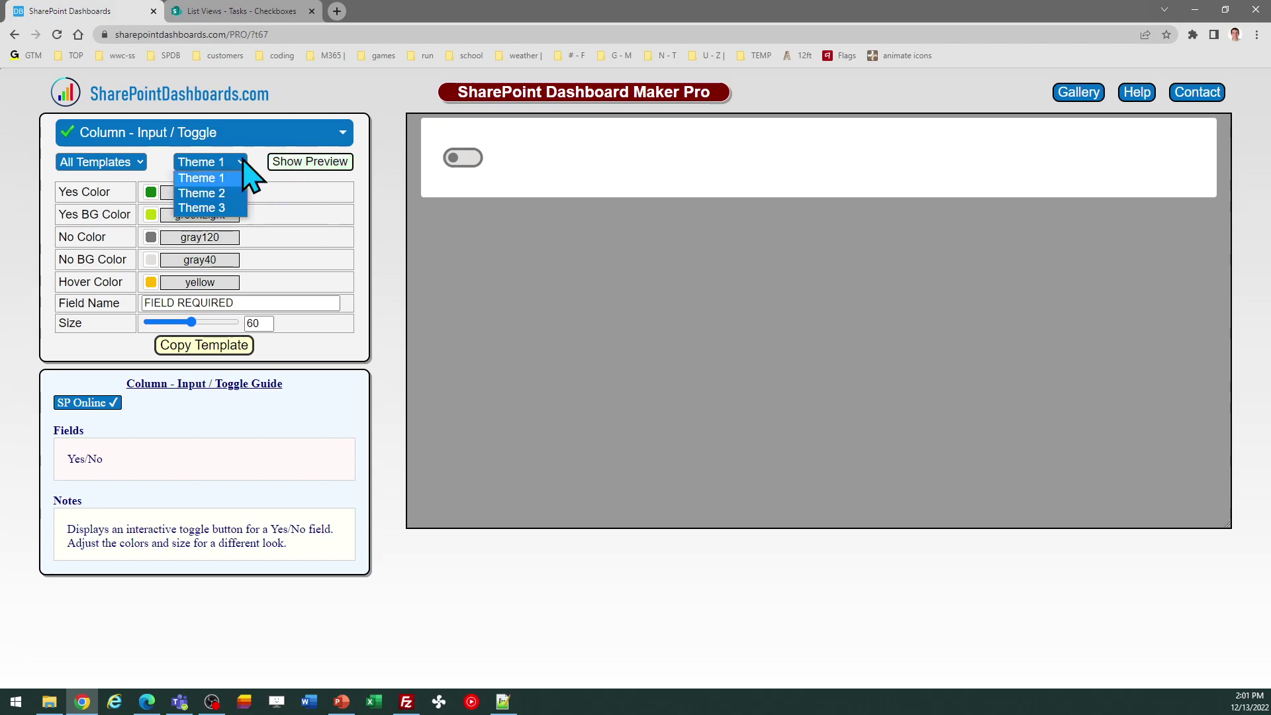
{"action": "left_click", "coordinate": [231, 196]}
{"action": "left_click", "coordinate": [240, 162]}
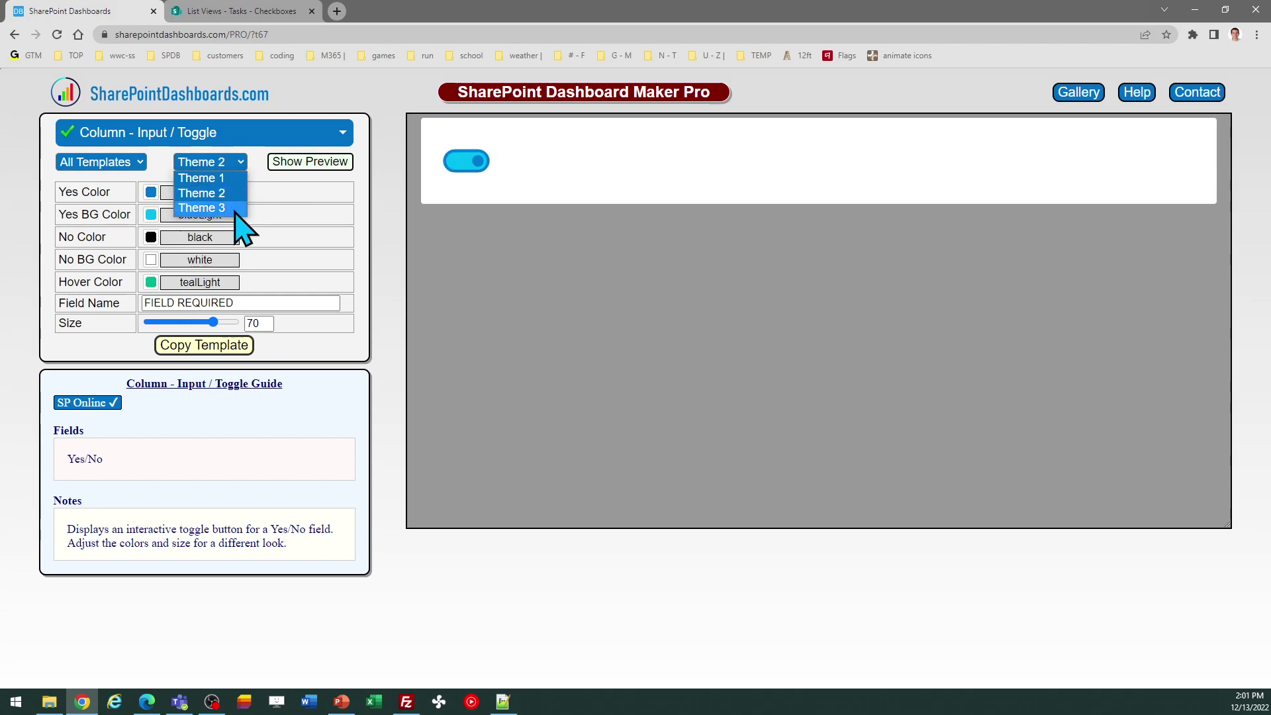
{"action": "left_click", "coordinate": [219, 207]}
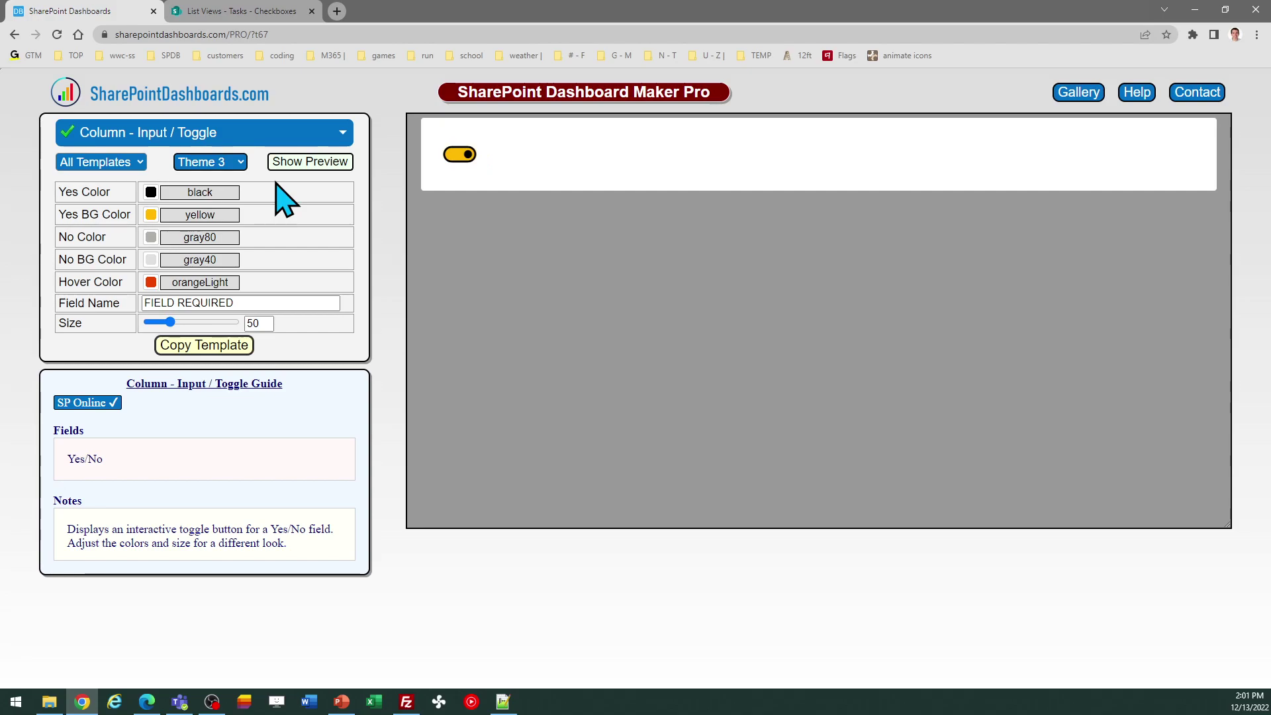
{"action": "left_click", "coordinate": [241, 164]}
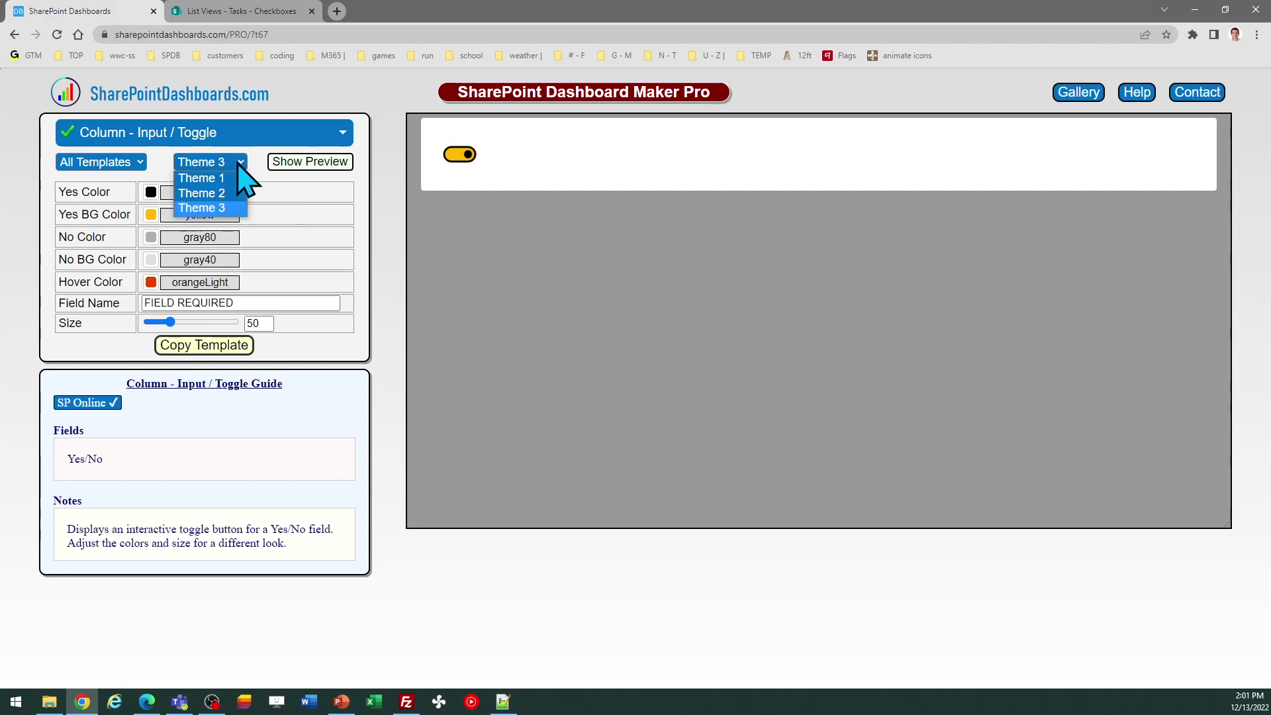
{"action": "left_click", "coordinate": [228, 178]}
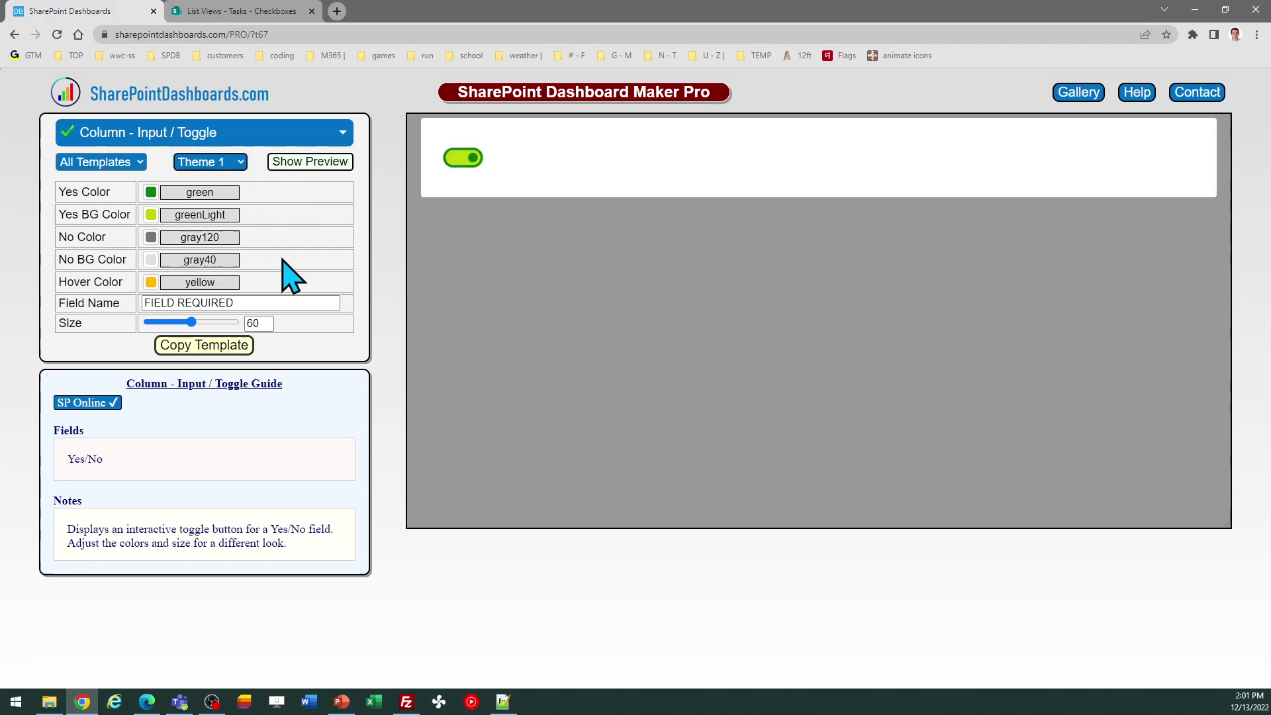
Check the Yes background colour choices unchanged and shrink the toggle size to 53.
{"action": "left_click", "coordinate": [152, 216]}
{"action": "left_click", "coordinate": [153, 216]}
{"action": "mouse_move", "coordinate": [191, 323]}
{"action": "left_mouse_down"}
{"action": "mouse_move", "coordinate": [150, 325]}
{"action": "mouse_move", "coordinate": [177, 324]}
{"action": "left_mouse_up"}
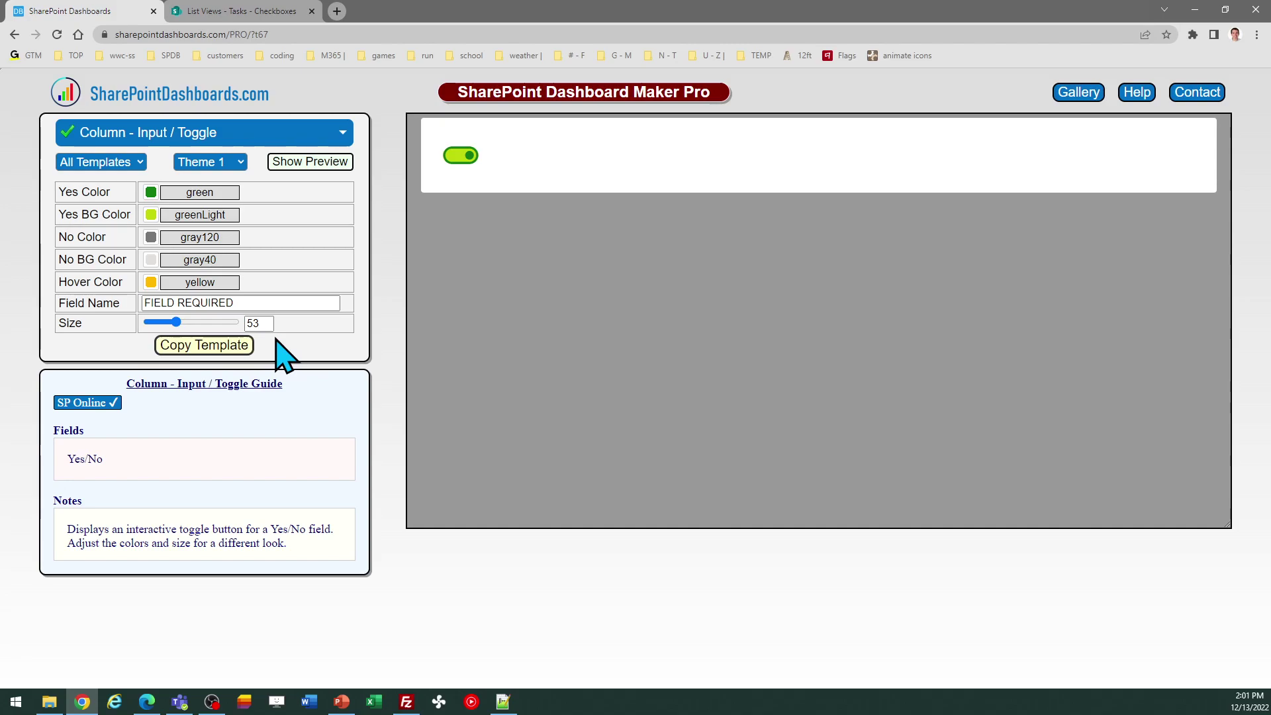
Reload the template page and replace FIELD REQUIRED with Billed as the field name.
{"action": "left_click", "coordinate": [56, 33]}
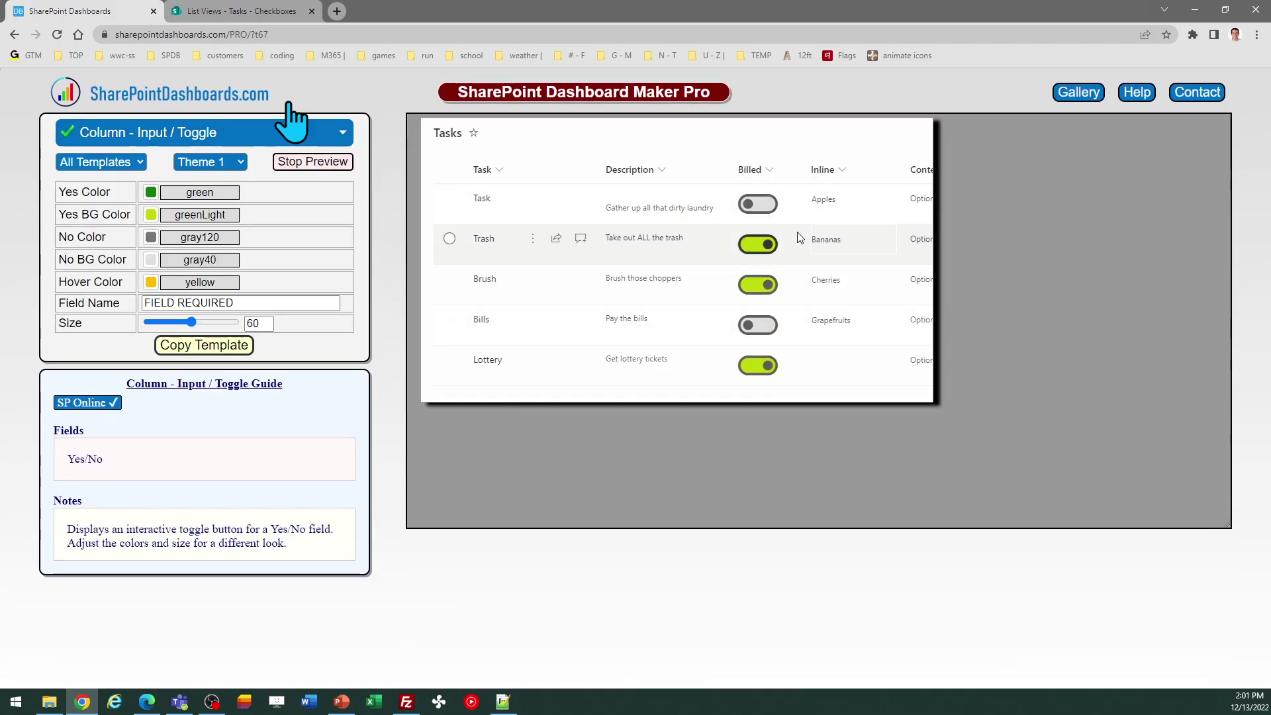
{"action": "left_click", "coordinate": [242, 12]}
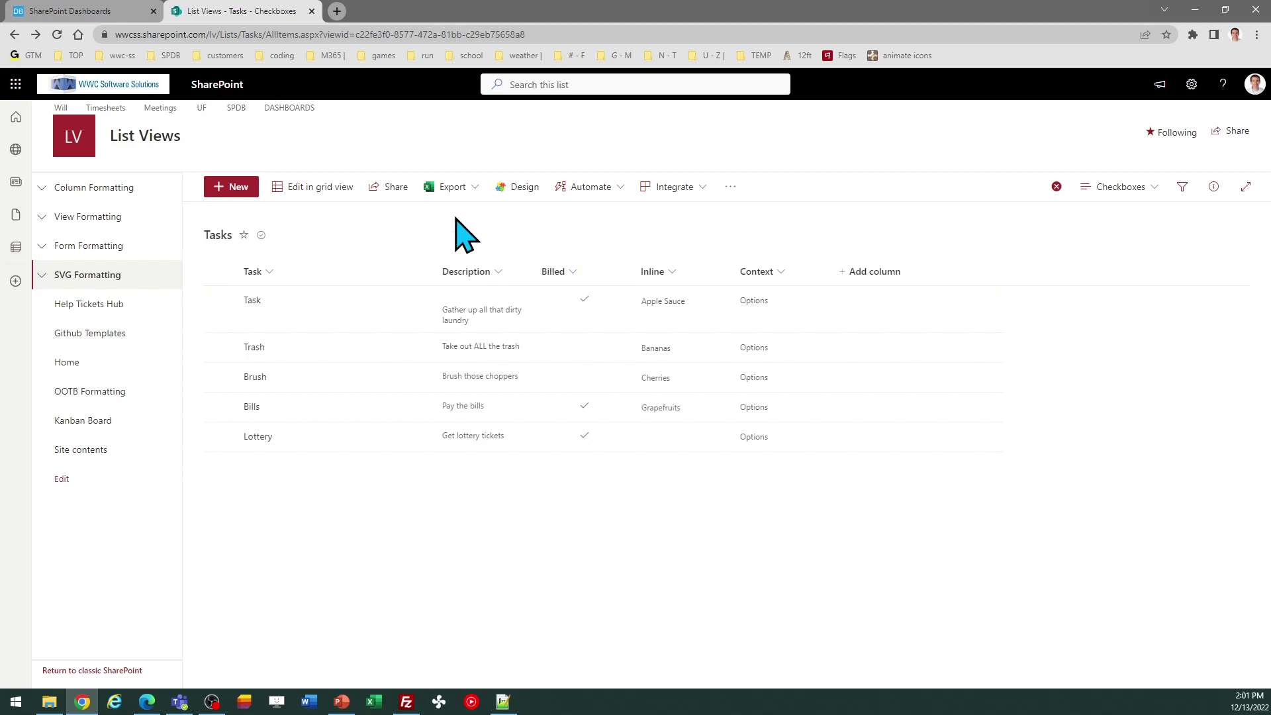
{"action": "left_click", "coordinate": [99, 15]}
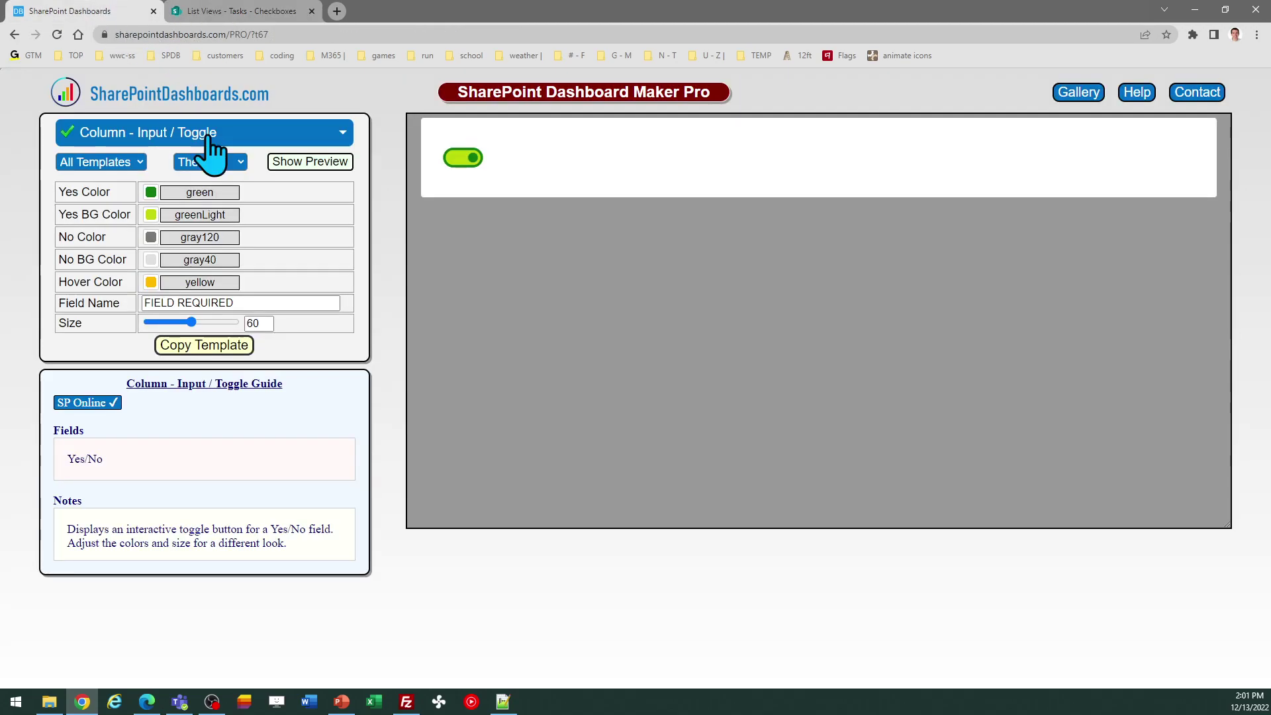
{"action": "triple_click", "coordinate": [244, 303]}
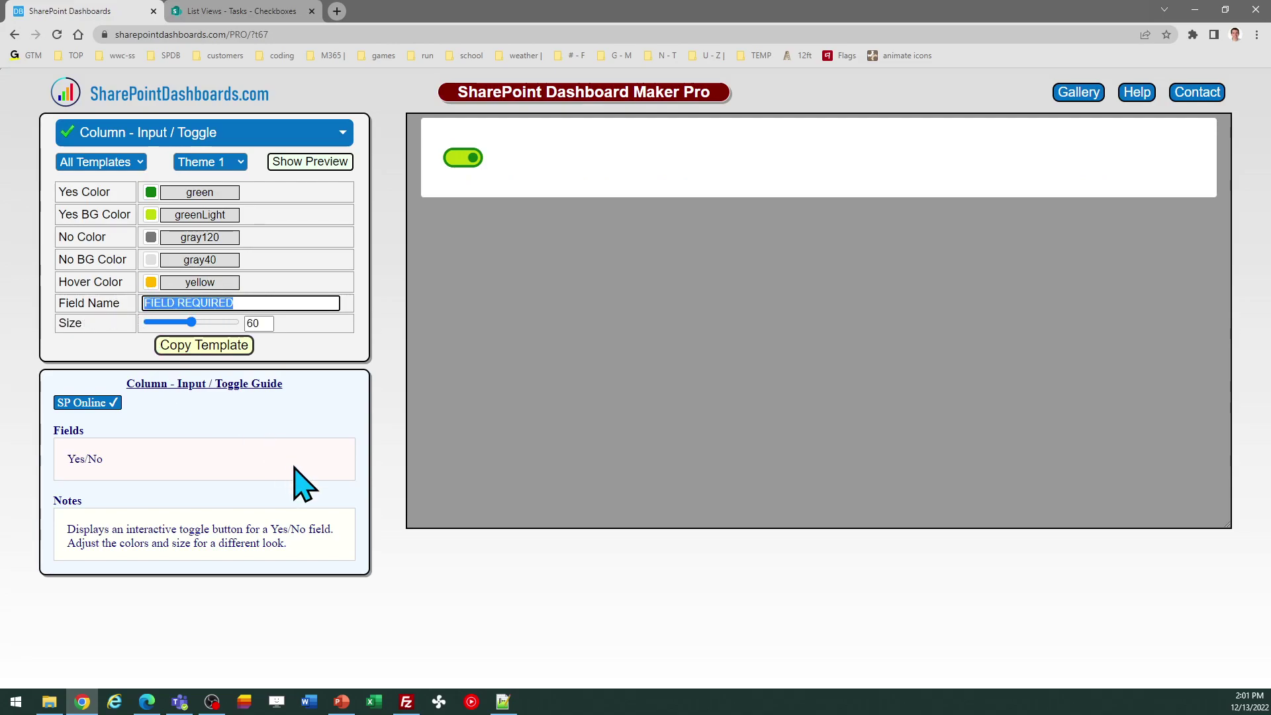
{"action": "type", "text": "Billed"}
{"action": "key", "text": "Tab"}
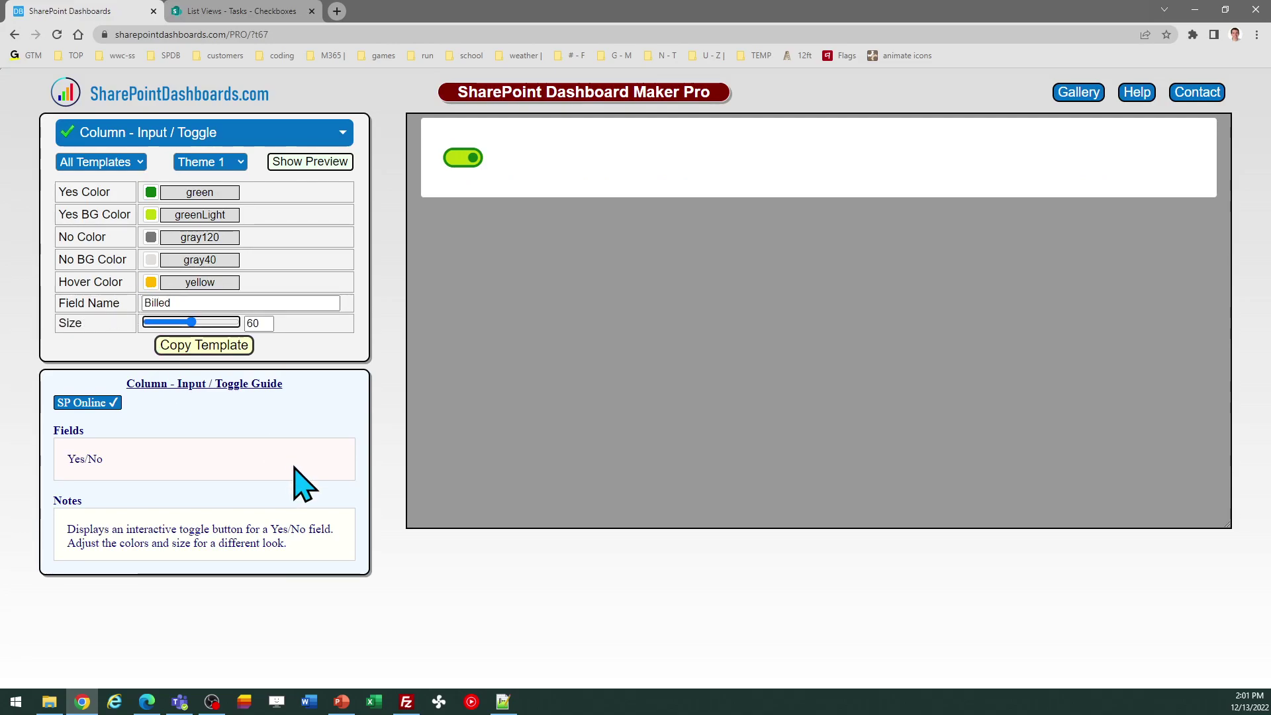
Copy the Billed toggle template and dismiss the setup instructions.
{"action": "left_click", "coordinate": [222, 356]}
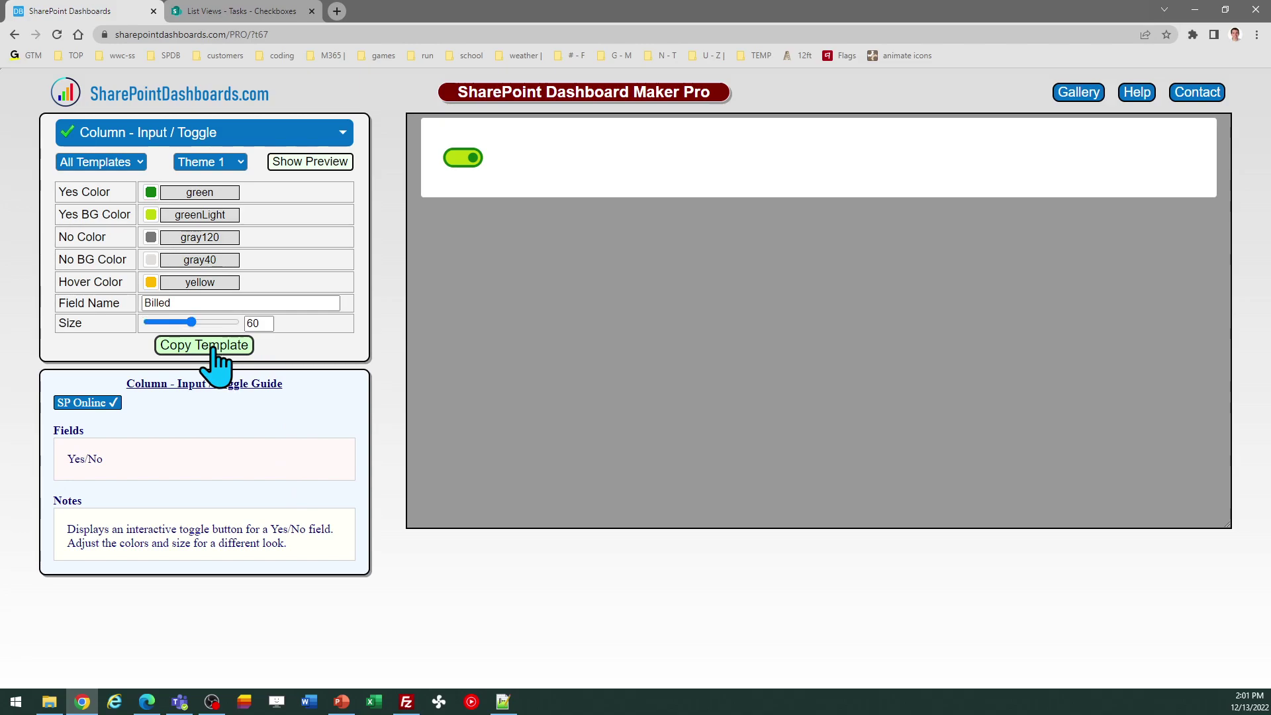
{"action": "left_click", "coordinate": [213, 349]}
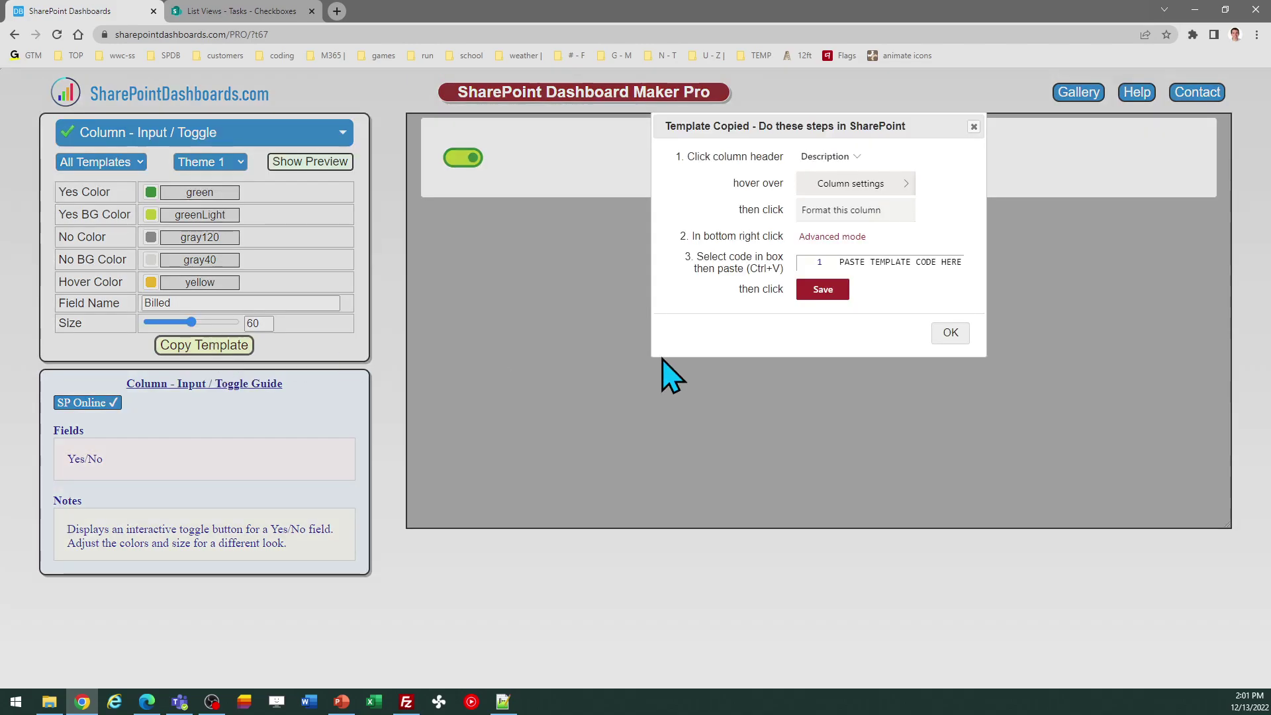
{"action": "left_click", "coordinate": [962, 334]}
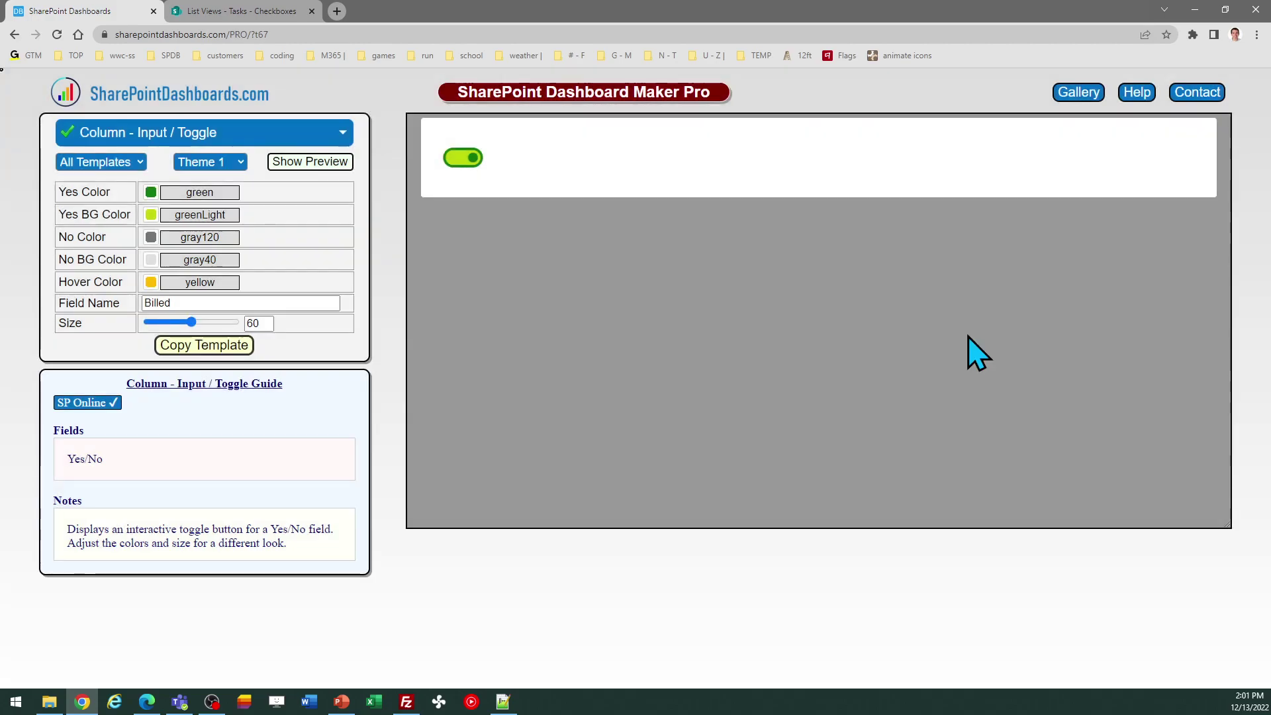
Replace the Billed column's advanced formatting JSON with the copied toggle code and save it.
{"action": "left_click", "coordinate": [254, 11]}
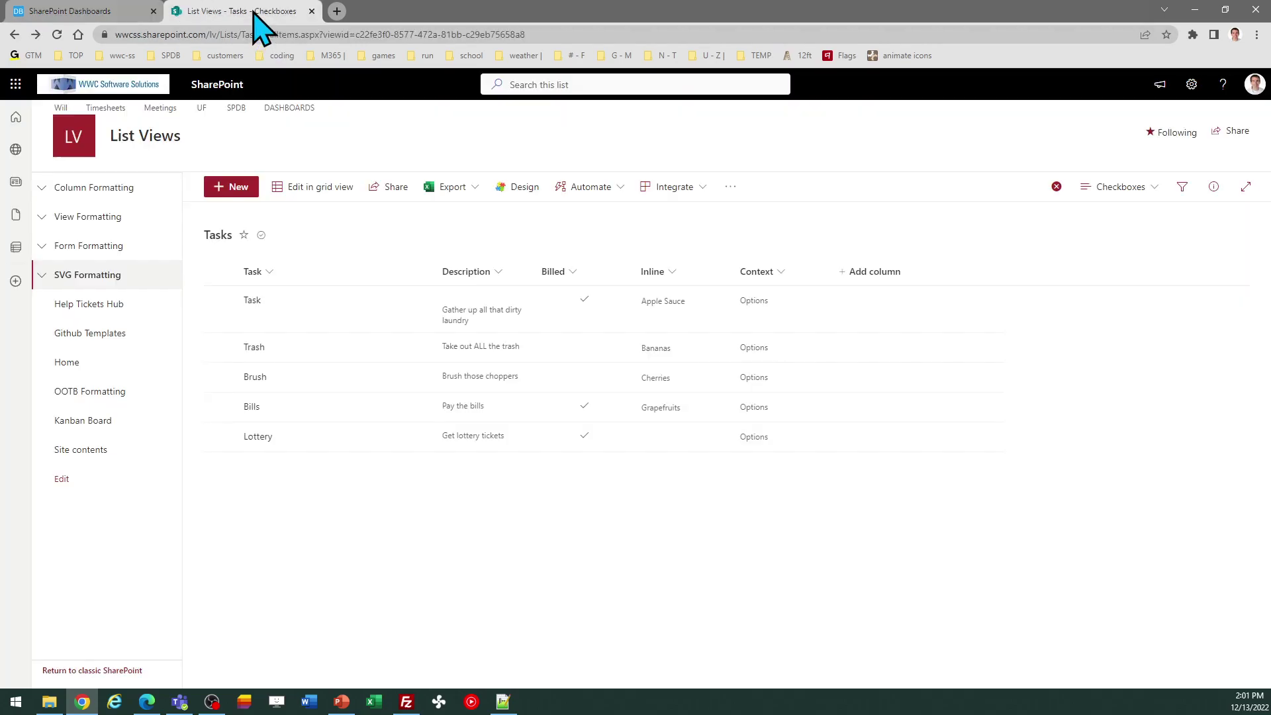
{"action": "left_click", "coordinate": [573, 273]}
{"action": "mouse_move", "coordinate": [602, 395]}
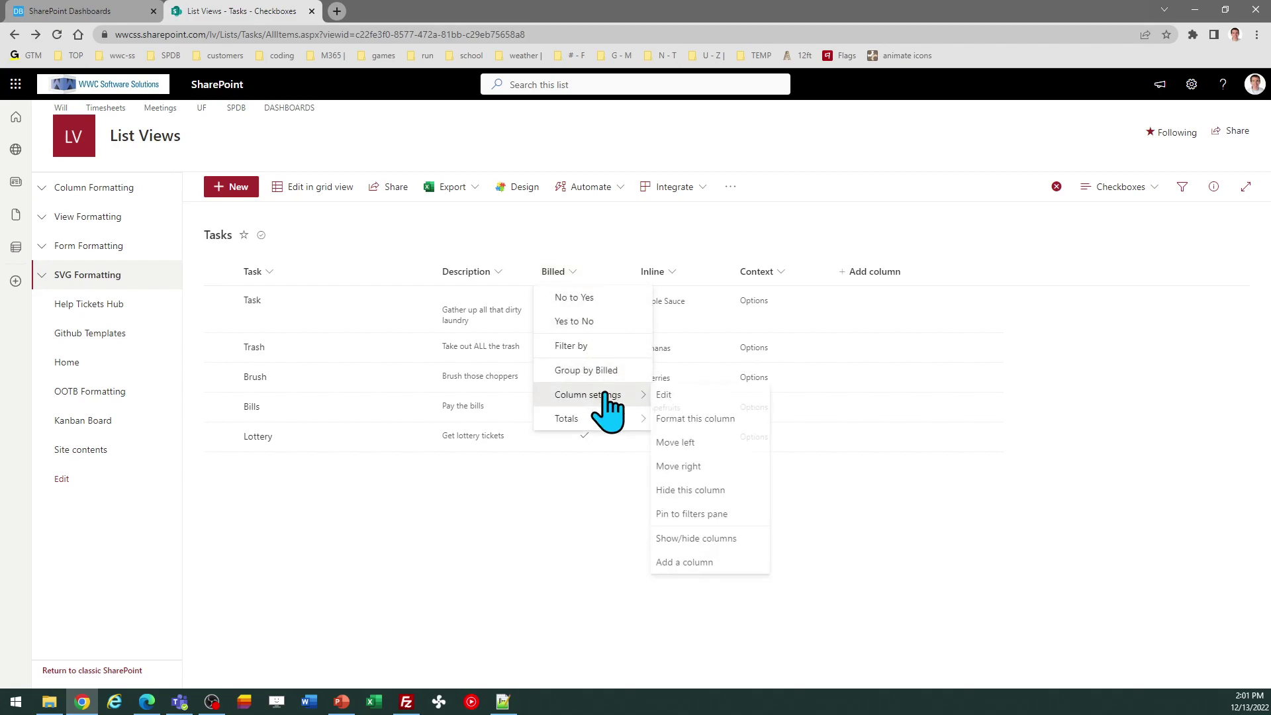
{"action": "left_click", "coordinate": [695, 420]}
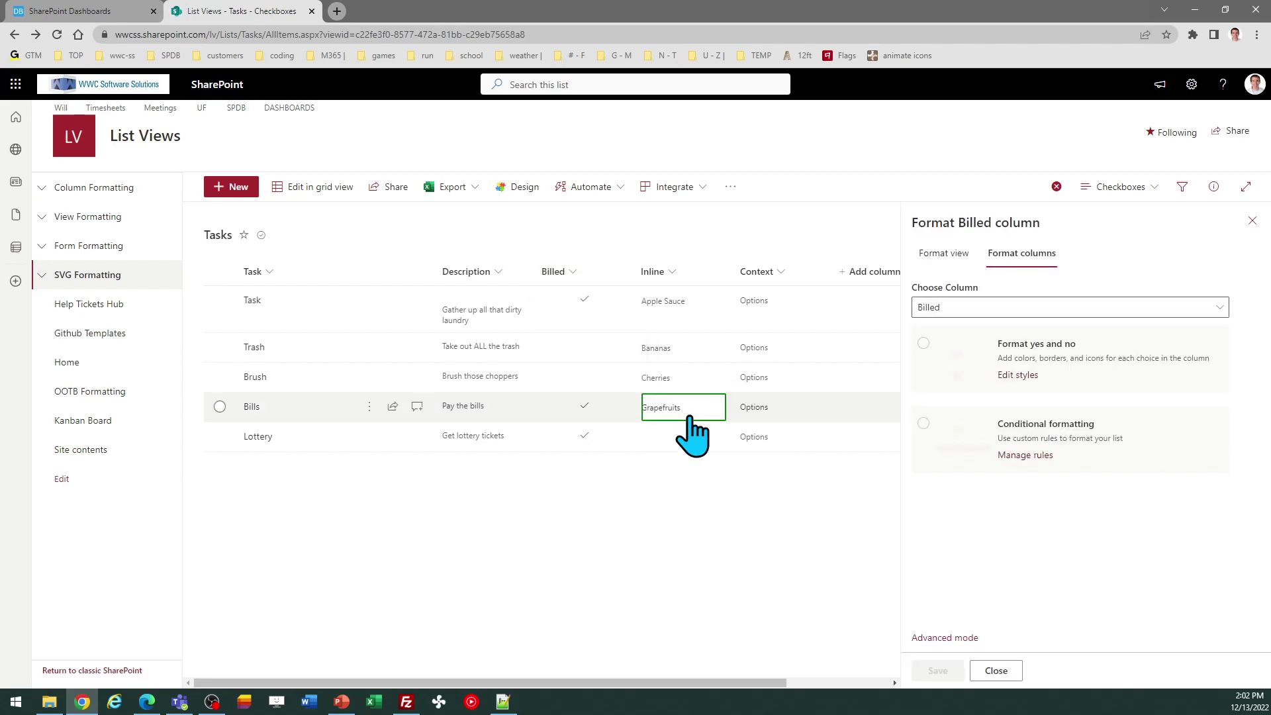
{"action": "left_click", "coordinate": [944, 637]}
{"action": "left_click", "coordinate": [1034, 523]}
{"action": "key", "text": "ctrl+a"}
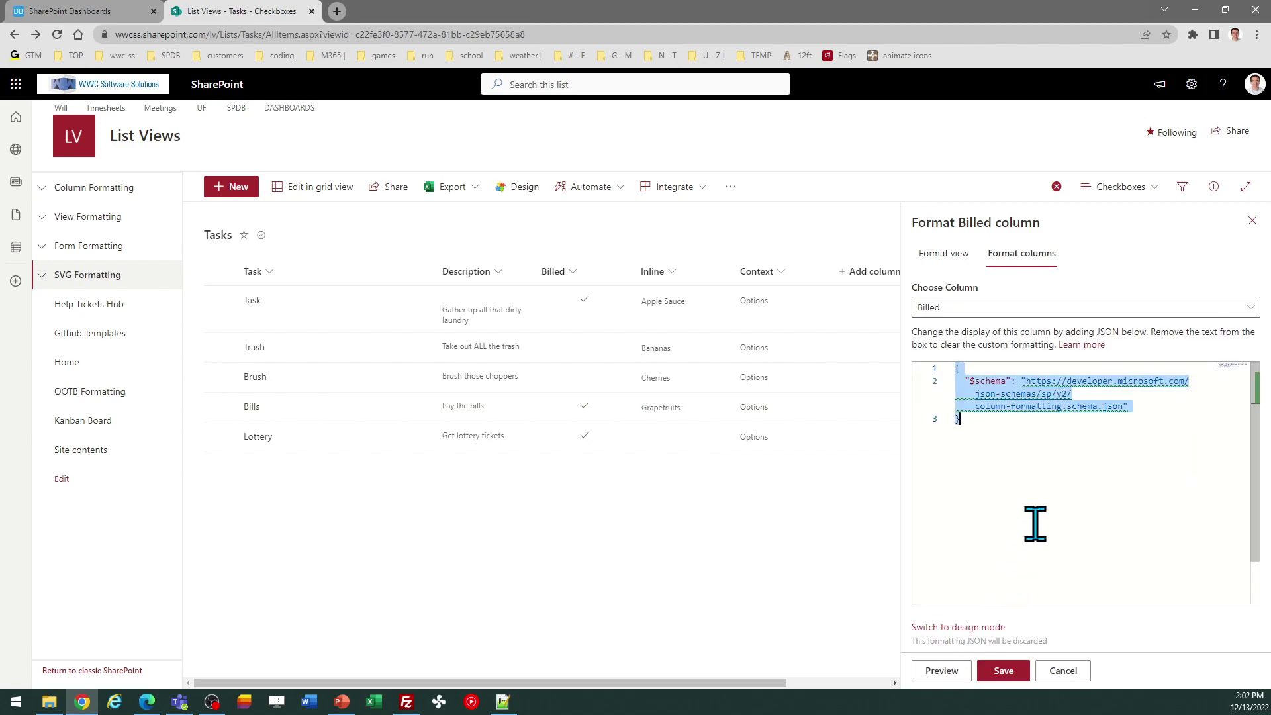
{"action": "key", "text": "ctrl+v"}
{"action": "left_click", "coordinate": [1003, 671]}
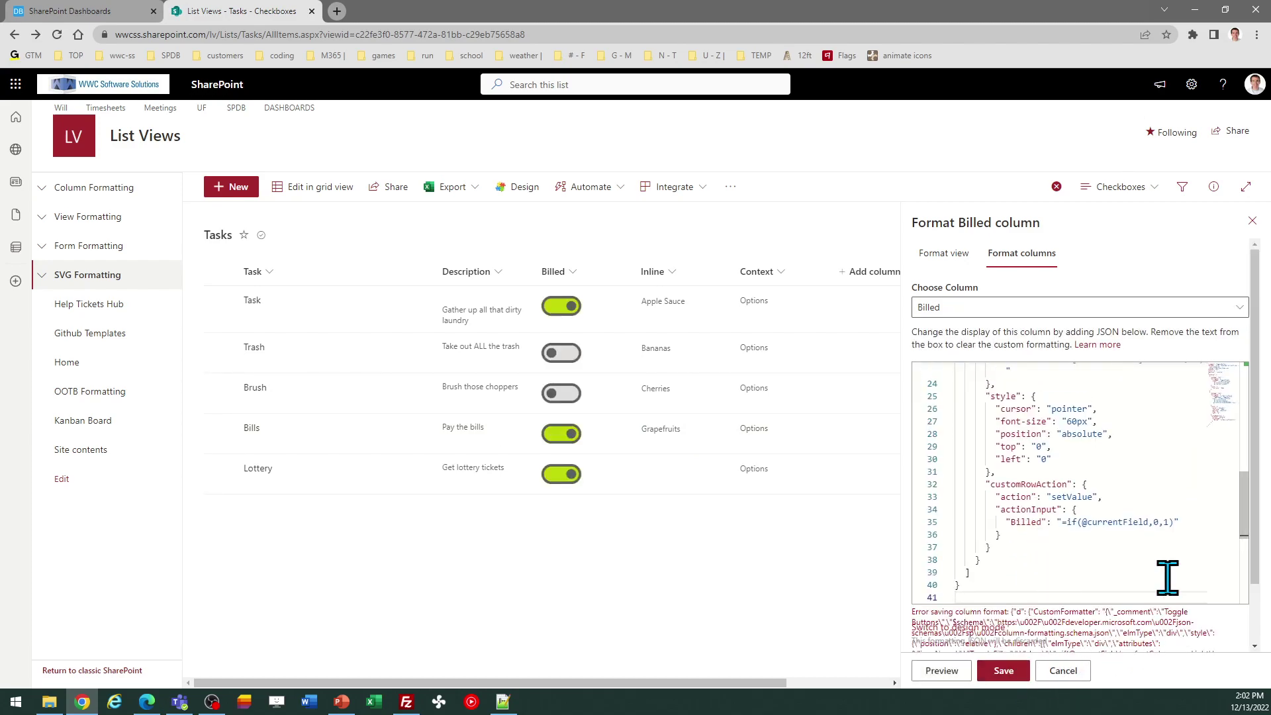
{"action": "left_click", "coordinate": [1251, 221]}
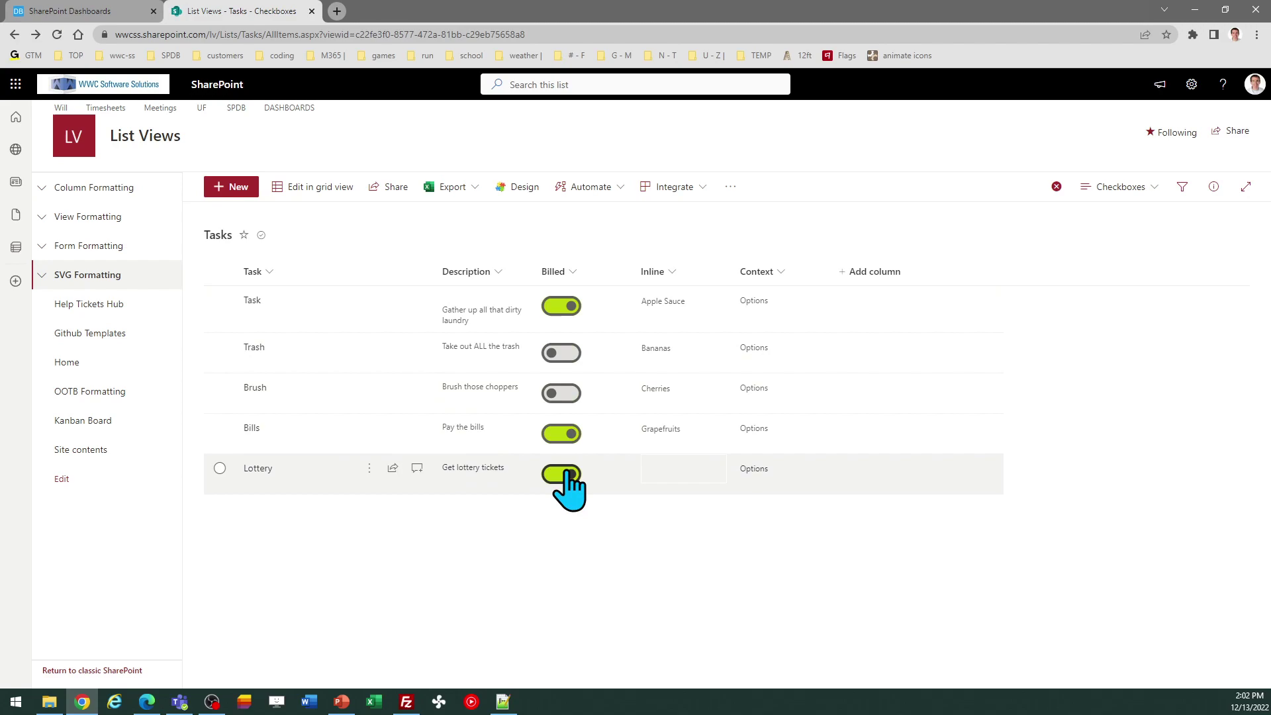
Turn Trash's Billed toggle on and the Task and Bills toggles off.
{"action": "left_click", "coordinate": [562, 353]}
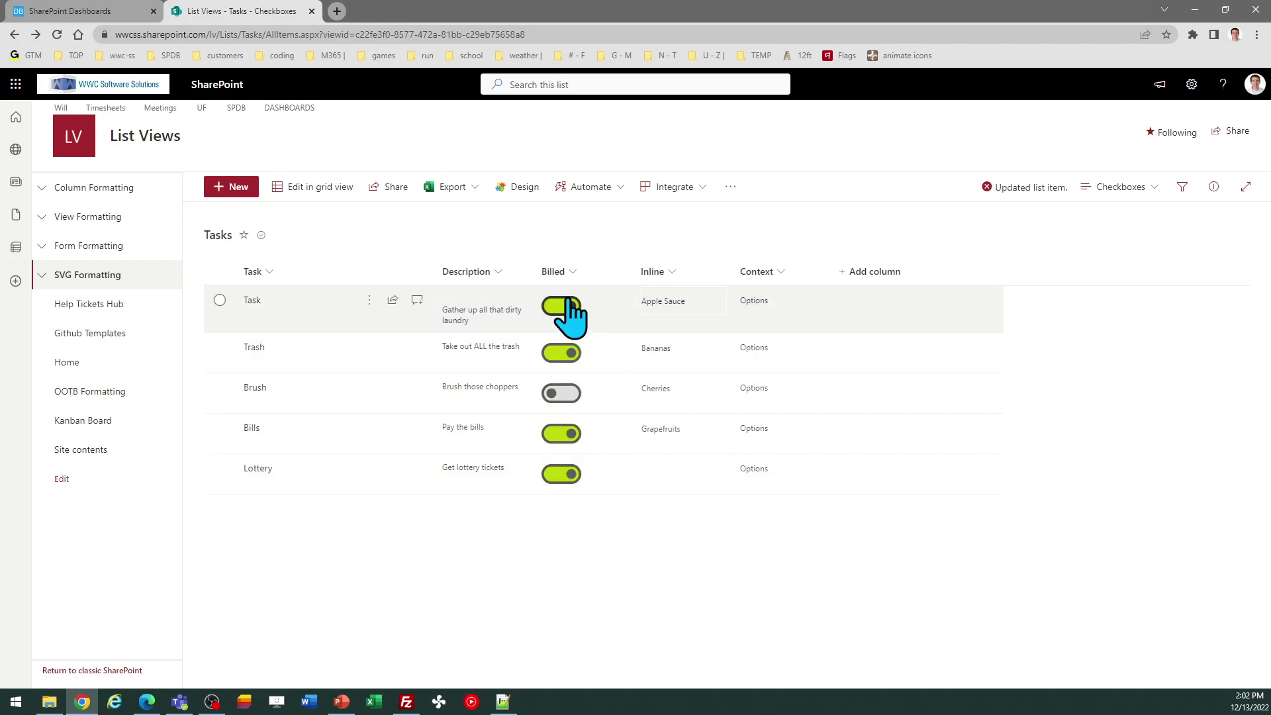
{"action": "left_click", "coordinate": [564, 308]}
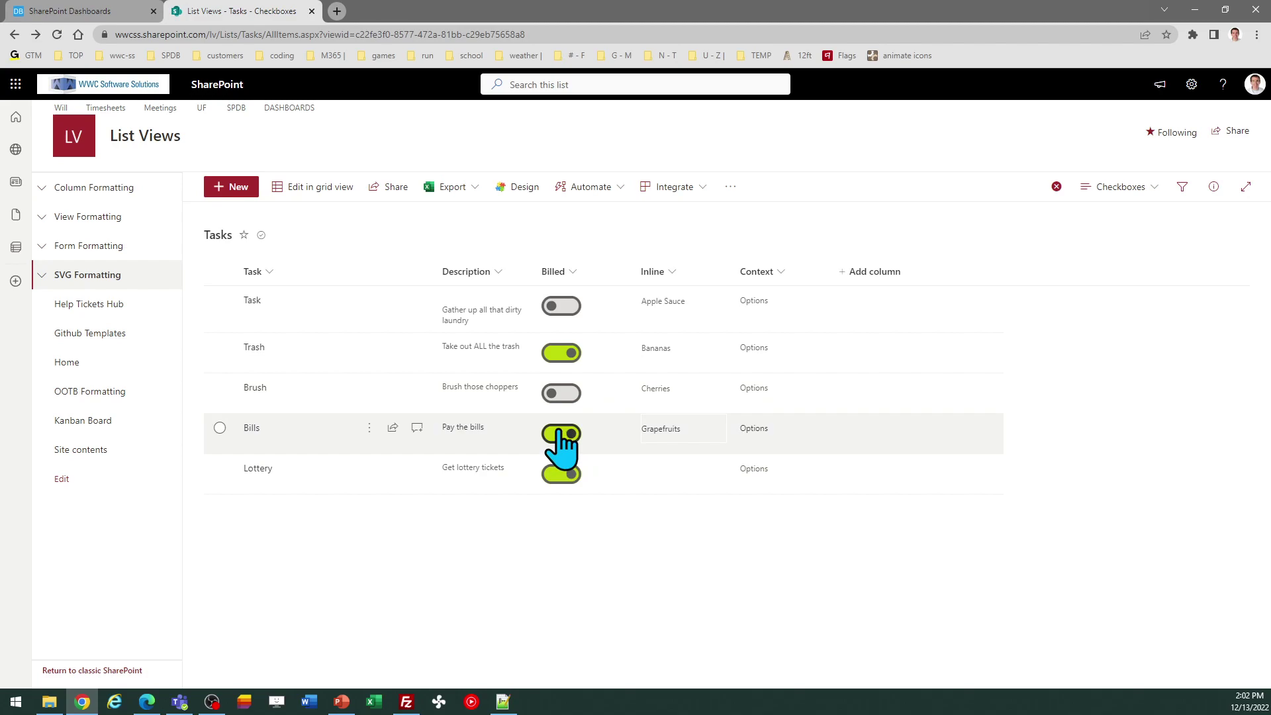
{"action": "left_click", "coordinate": [560, 435]}
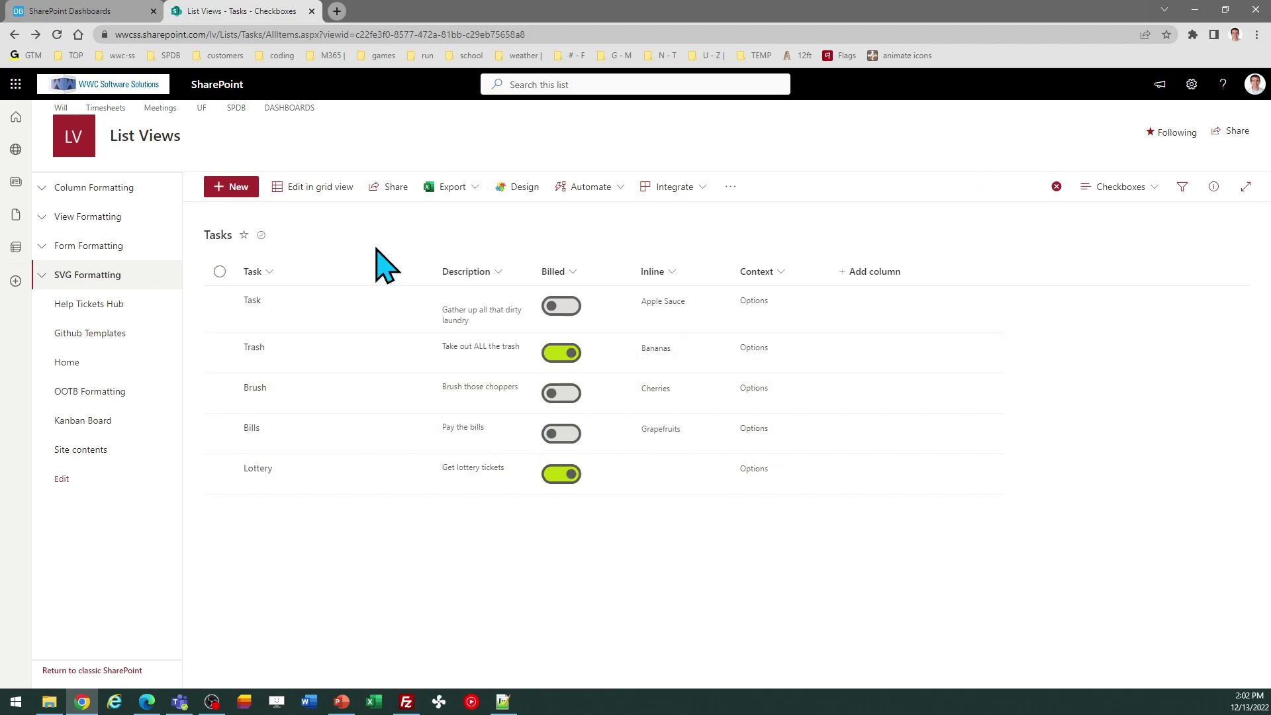
Back in Dashboard Maker, switch the toggle template to the yellow Theme 3.
{"action": "left_click", "coordinate": [79, 11]}
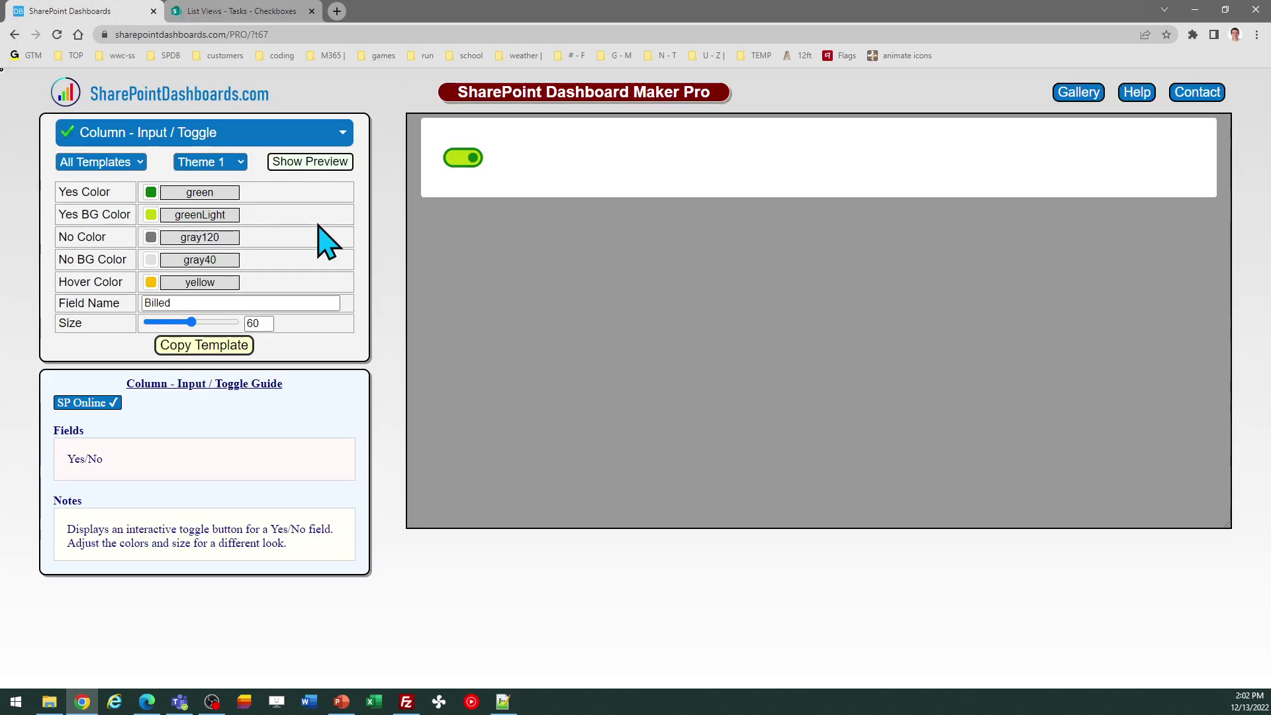
{"action": "left_click", "coordinate": [235, 163]}
{"action": "left_click", "coordinate": [238, 193]}
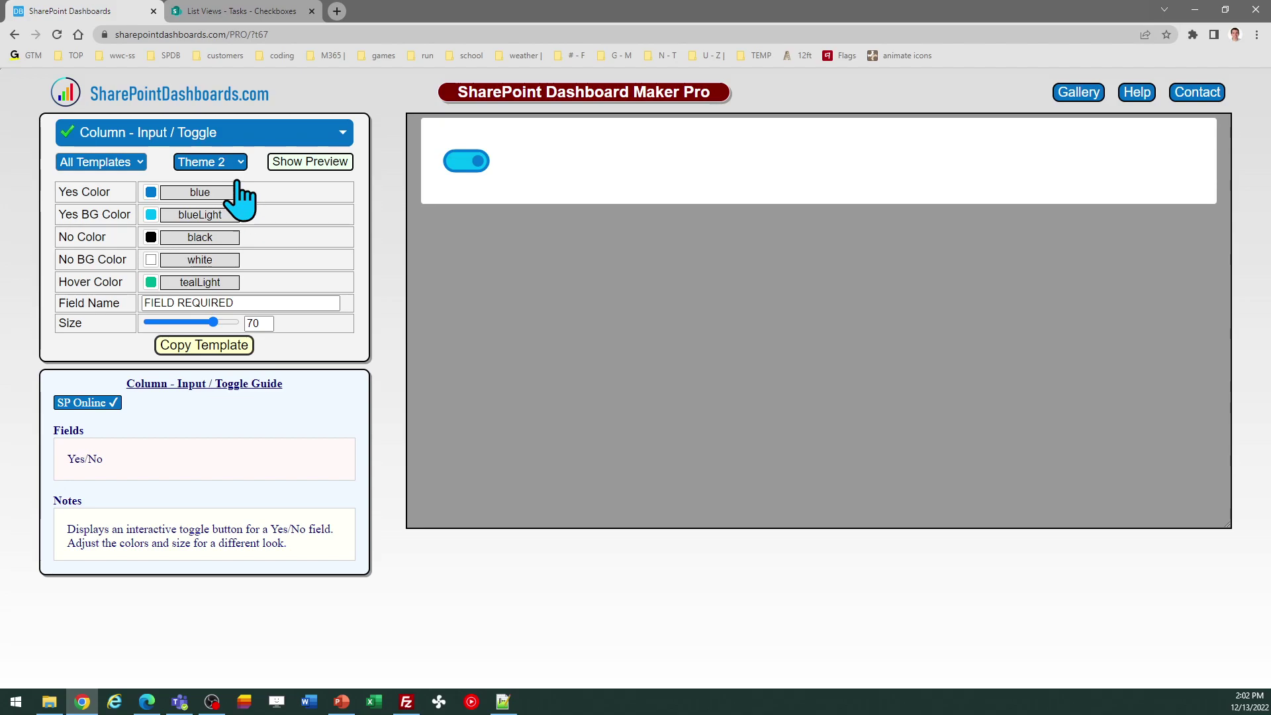
{"action": "left_click", "coordinate": [237, 164]}
{"action": "left_click", "coordinate": [235, 208]}
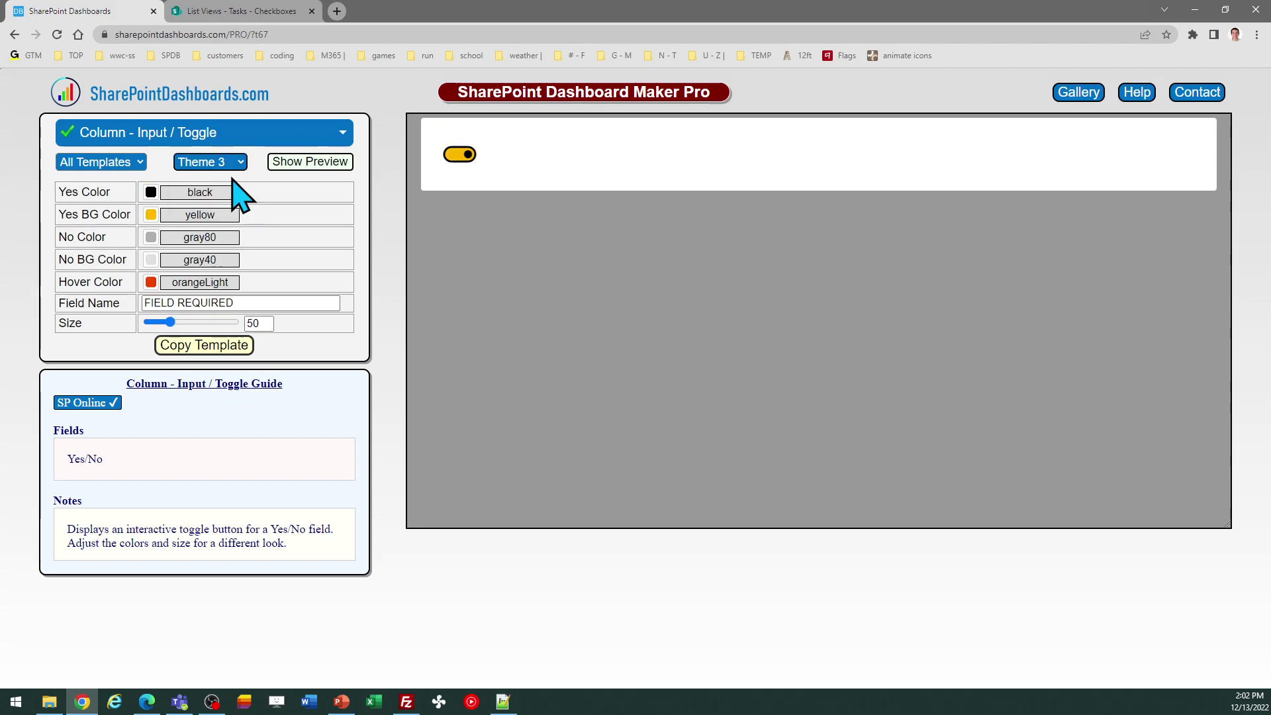
Set the toggle Size to 40 and copy the template.
{"action": "double_click", "coordinate": [255, 324]}
{"action": "type", "text": "40"}
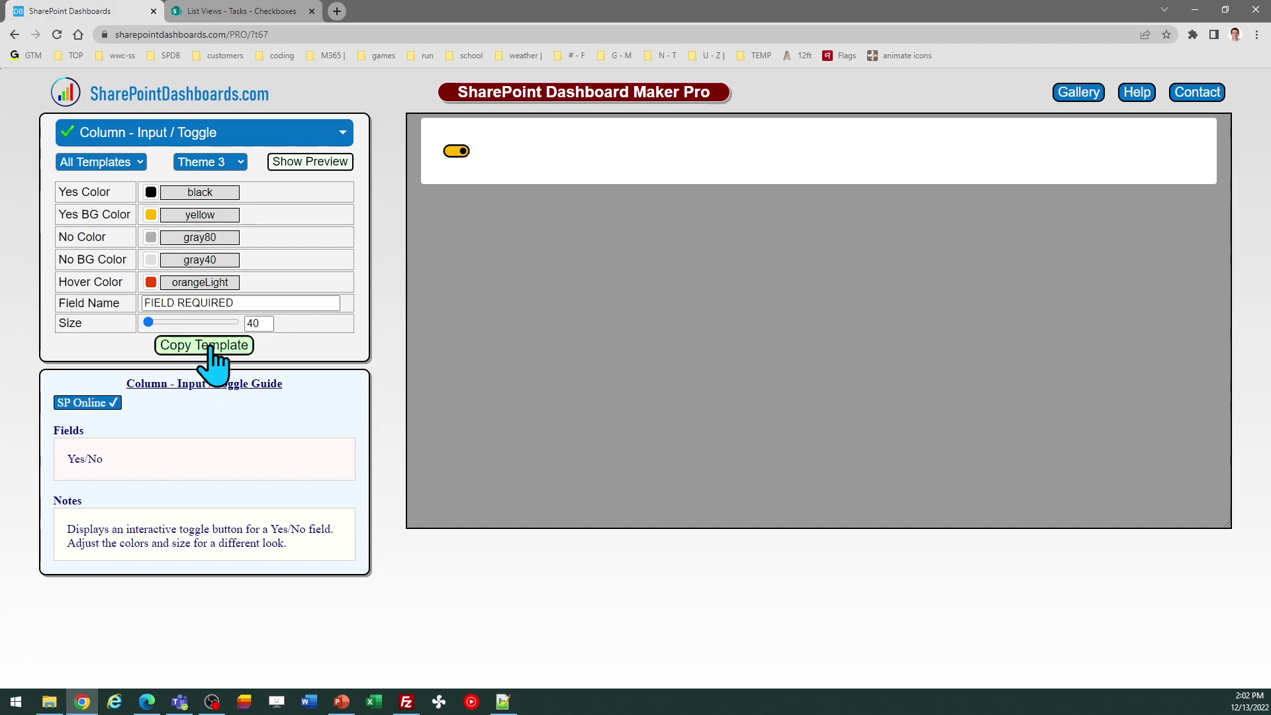
{"action": "left_click", "coordinate": [209, 347]}
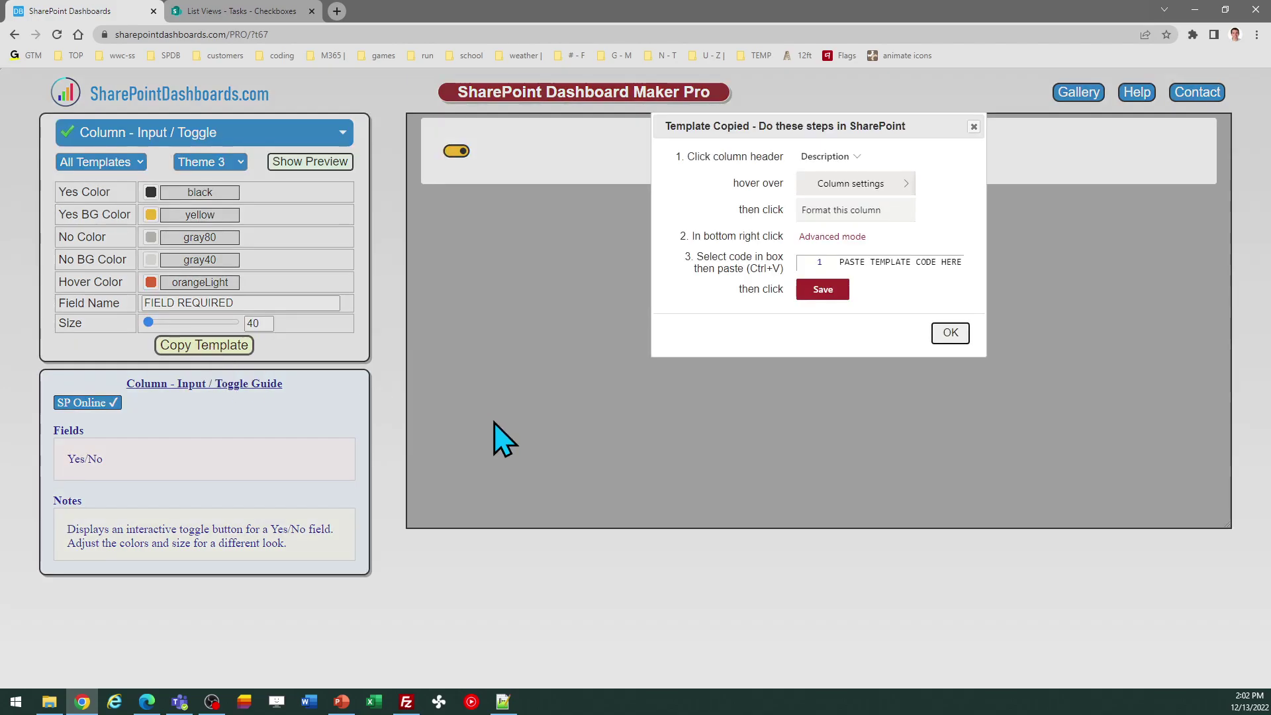
{"action": "left_click", "coordinate": [953, 333]}
Paste the Theme 3 toggle template over the Billed column's formatting JSON.
{"action": "left_click", "coordinate": [265, 6]}
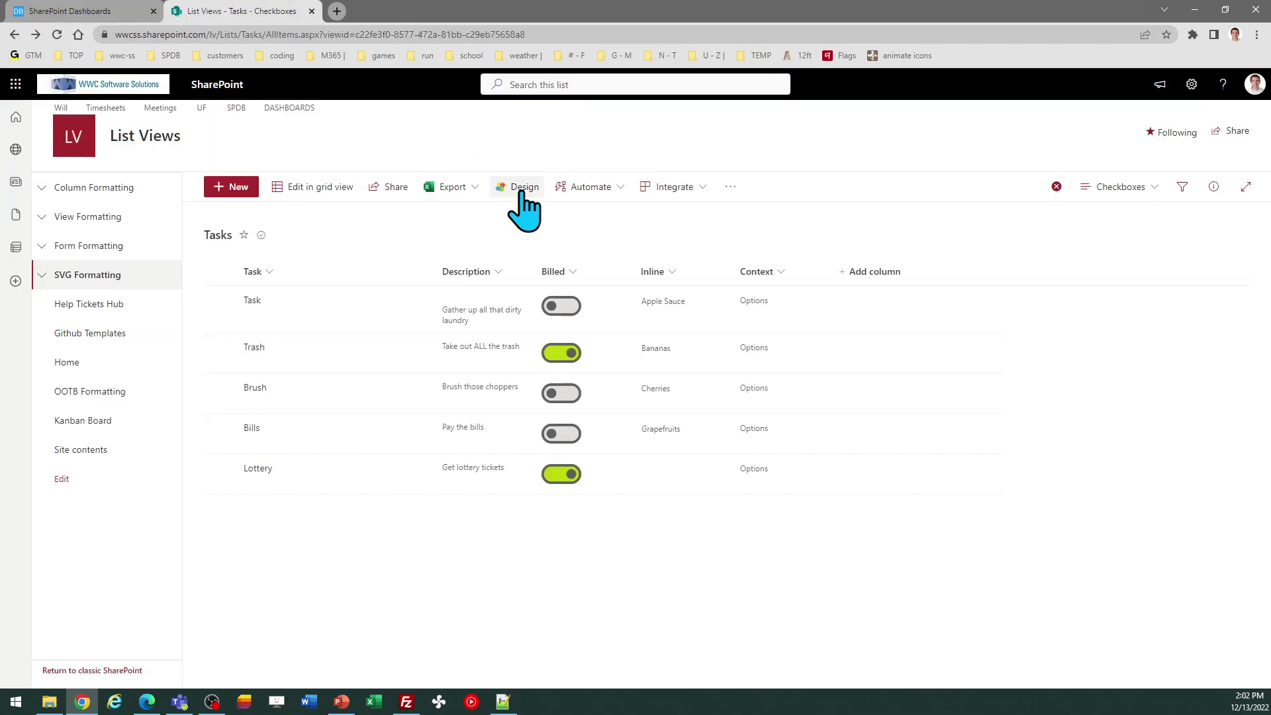
{"action": "left_click", "coordinate": [575, 272]}
{"action": "mouse_move", "coordinate": [604, 395]}
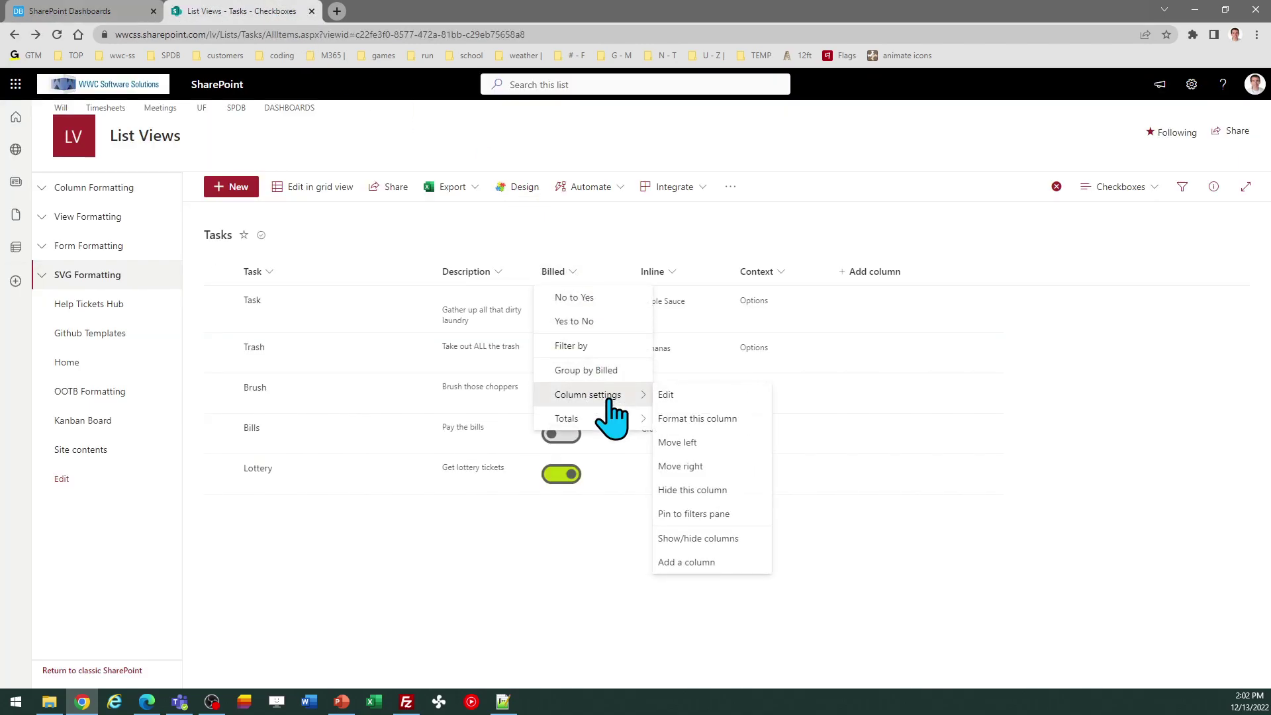
{"action": "left_click", "coordinate": [689, 425]}
{"action": "left_click", "coordinate": [1053, 487]}
{"action": "key", "text": "ctrl+a"}
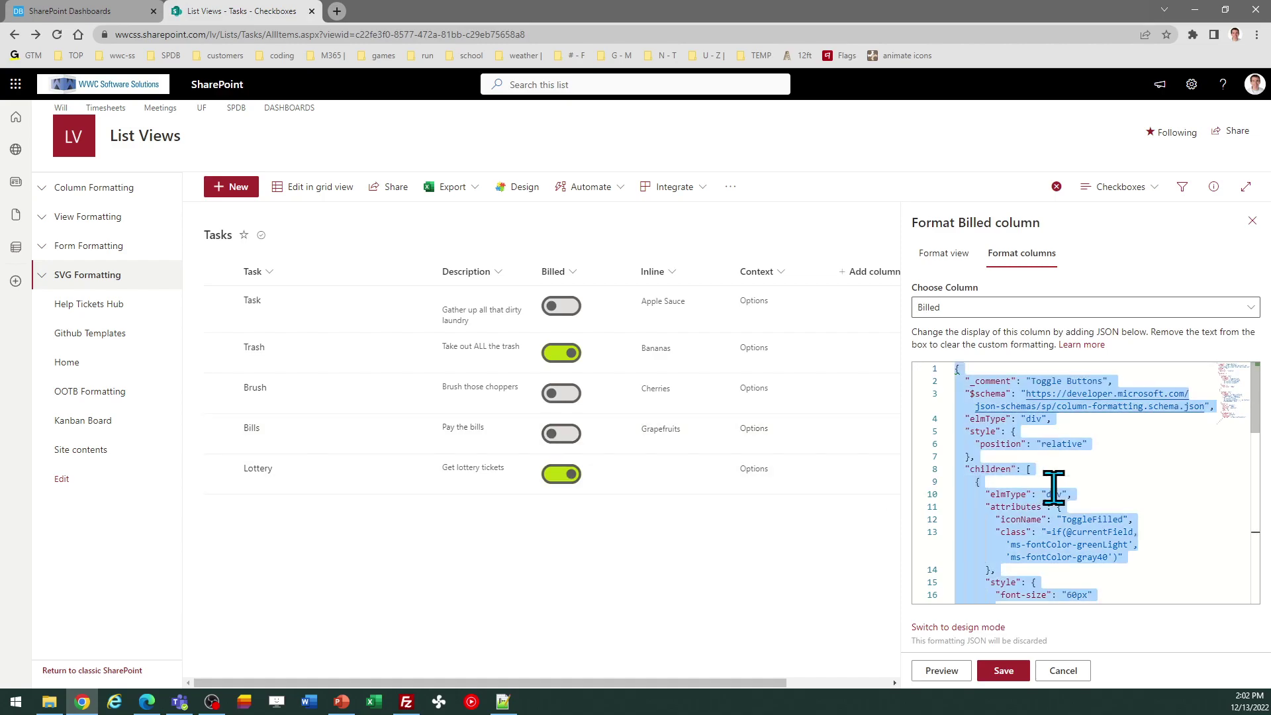
{"action": "key", "text": "ctrl+v"}
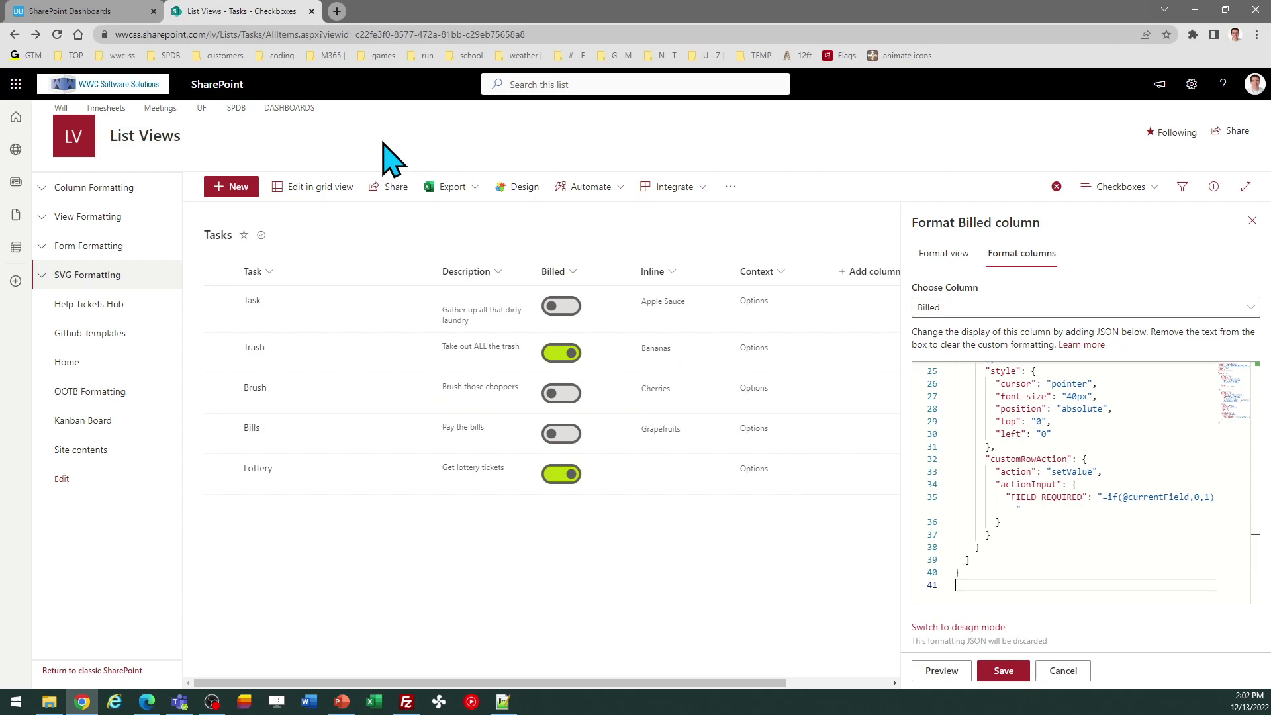
Set the template's Field Name to Billed, recopy it, and return to the formatting pane.
{"action": "left_click", "coordinate": [108, 7]}
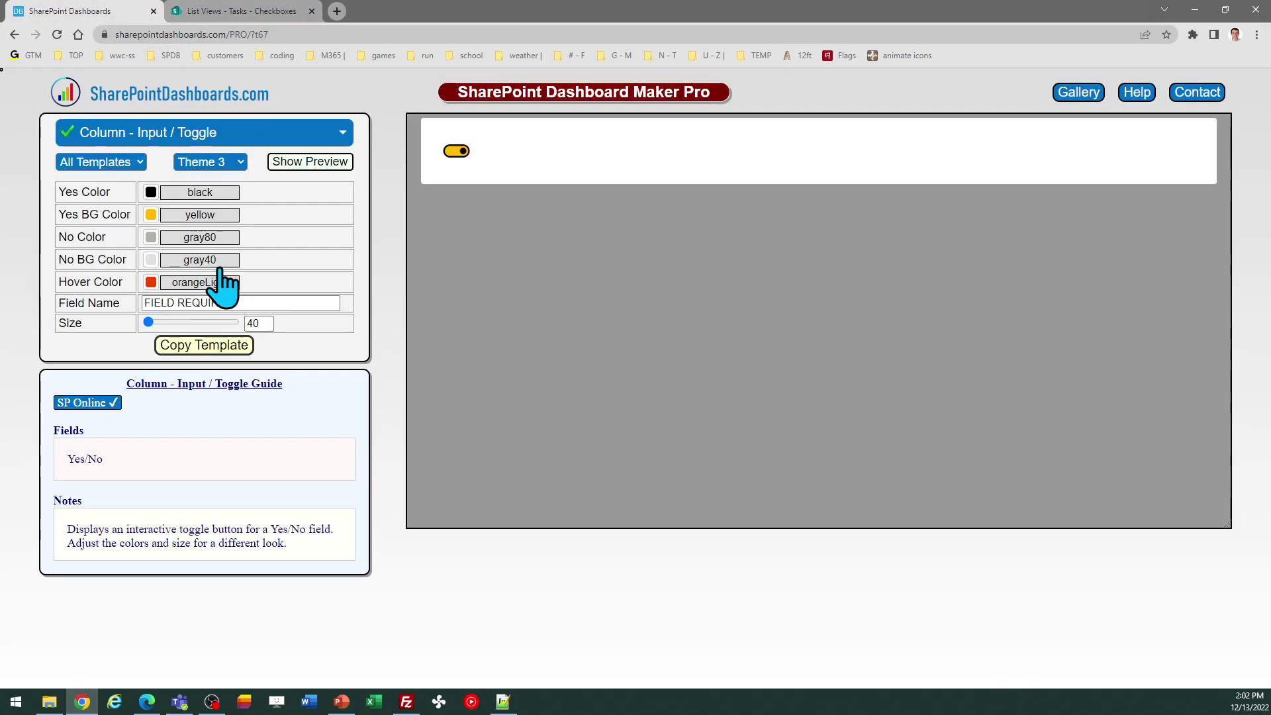
{"action": "left_click", "coordinate": [250, 299]}
{"action": "type", "text": "Bi"}
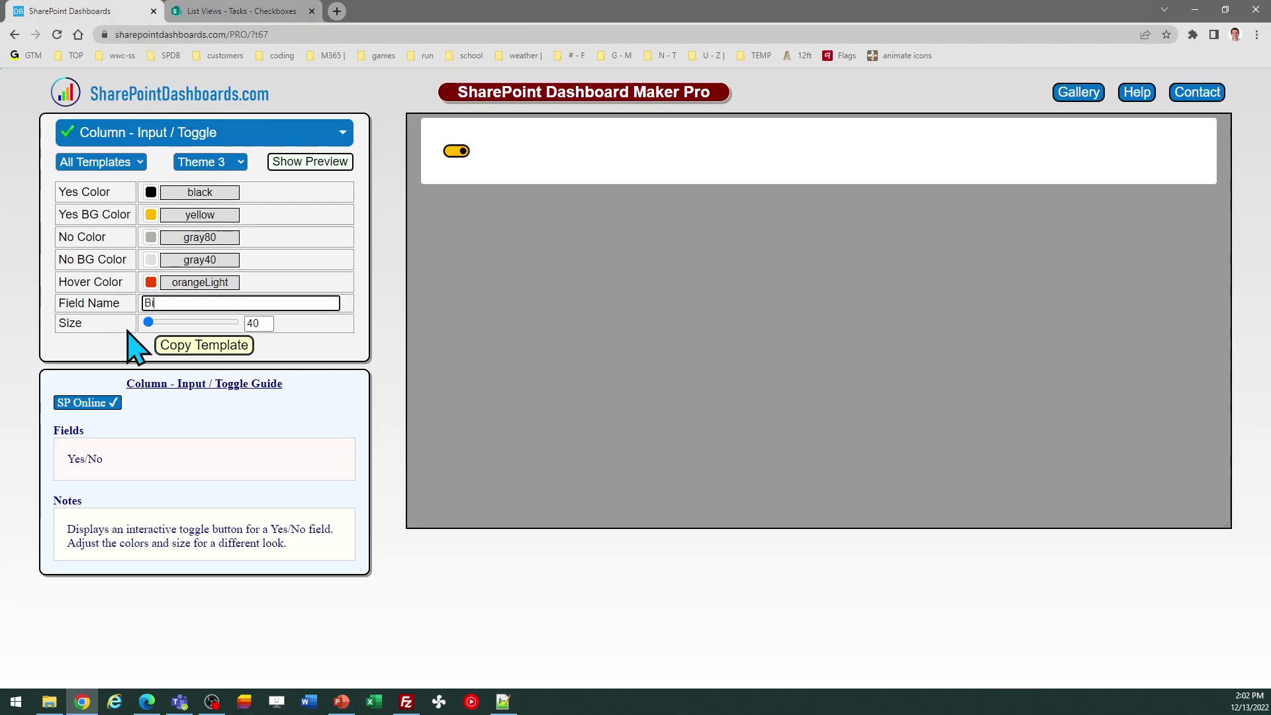
{"action": "type", "text": "lled"}
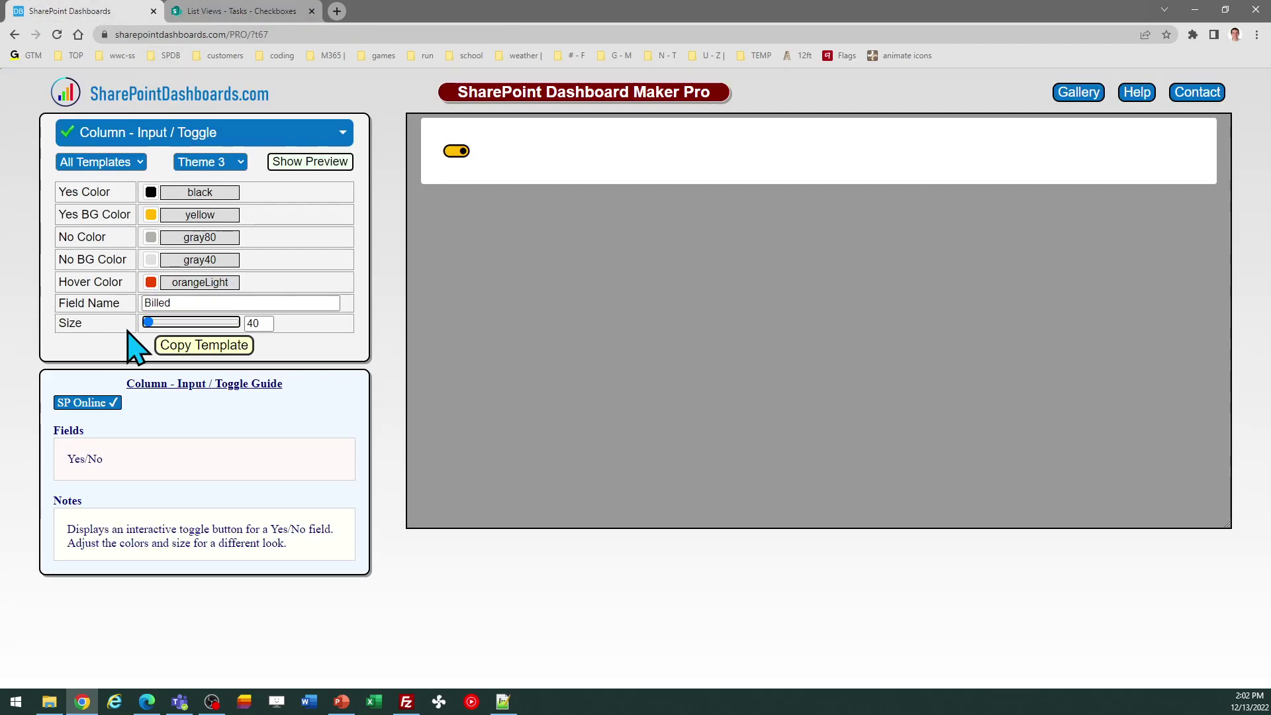
{"action": "left_click", "coordinate": [205, 345]}
{"action": "left_click", "coordinate": [949, 333]}
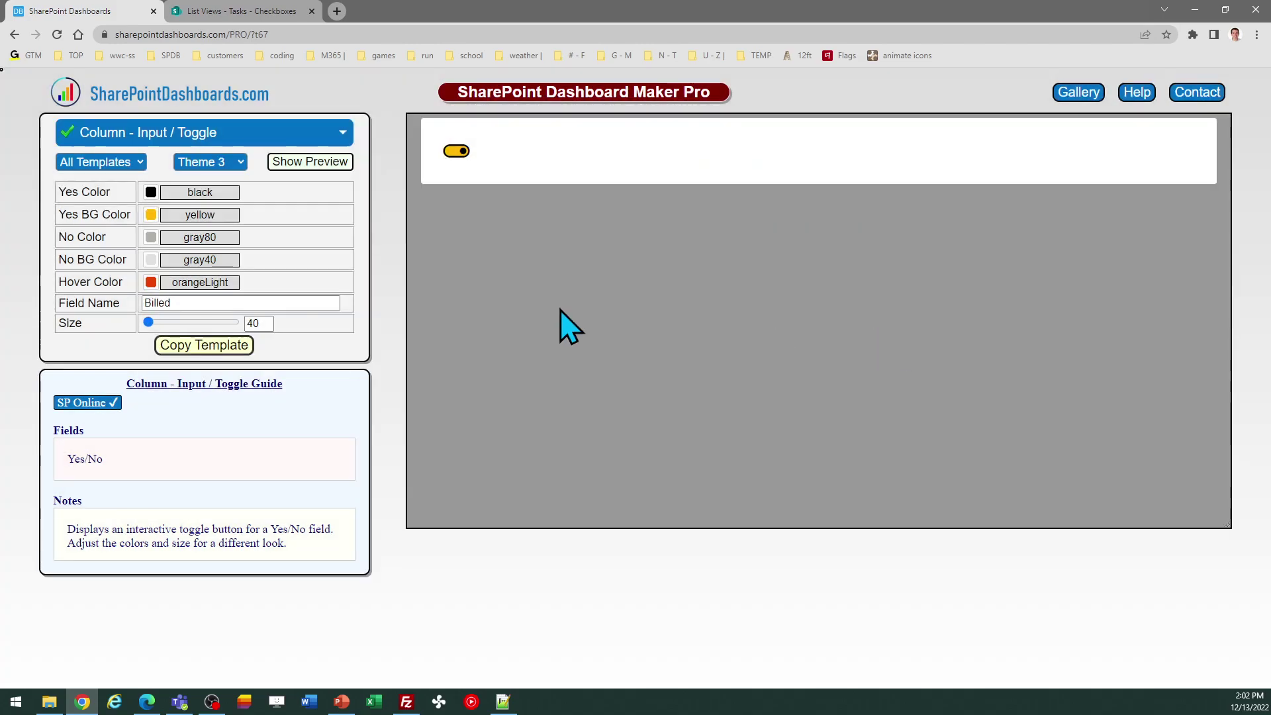
{"action": "left_click", "coordinate": [249, 12]}
Paste the Billed-field toggle JSON, save it, and flip the Task row's toggle on and off.
{"action": "left_click", "coordinate": [1040, 497]}
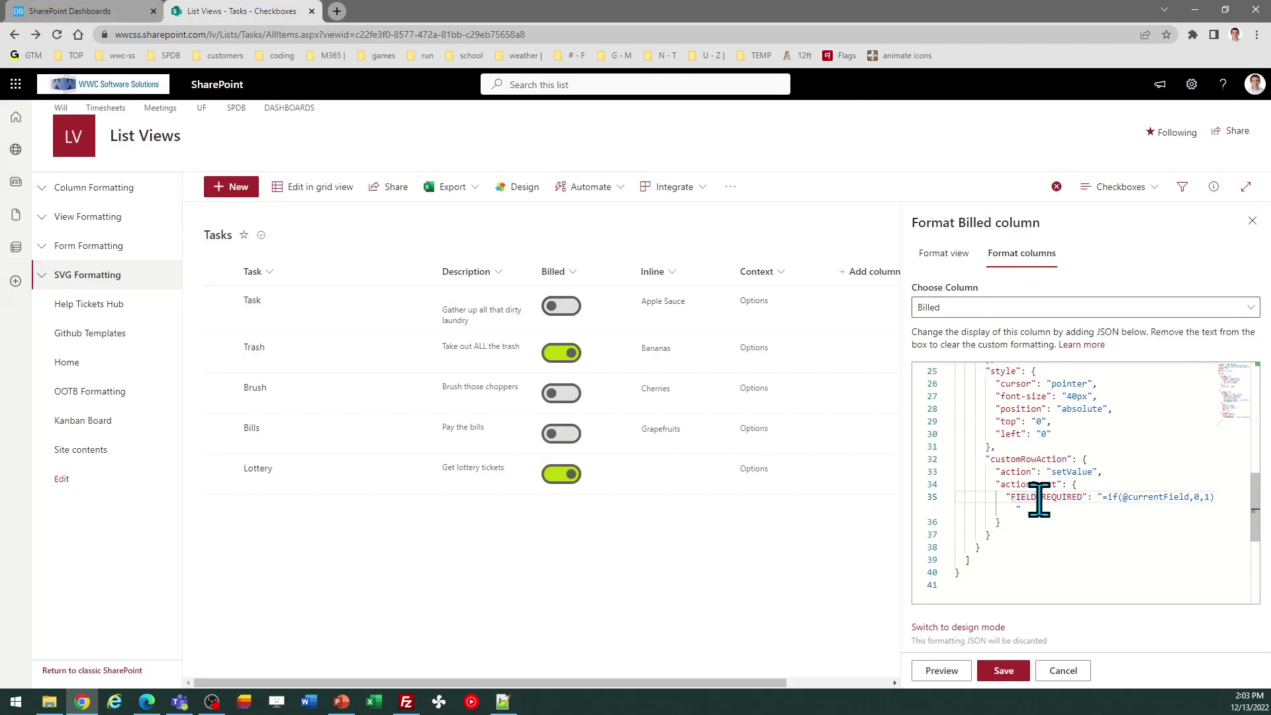
{"action": "key", "text": "ctrl+a"}
{"action": "key", "text": "ctrl+v"}
{"action": "left_click", "coordinate": [1003, 670]}
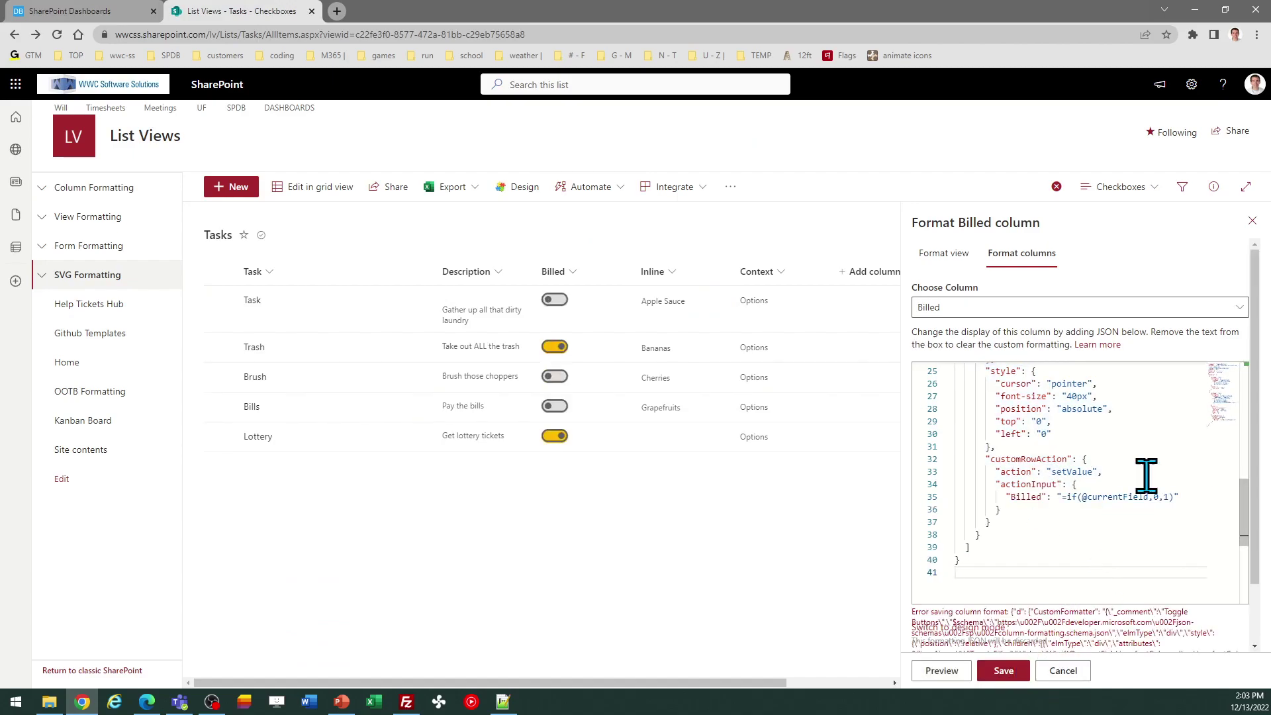
{"action": "left_click", "coordinate": [1251, 221]}
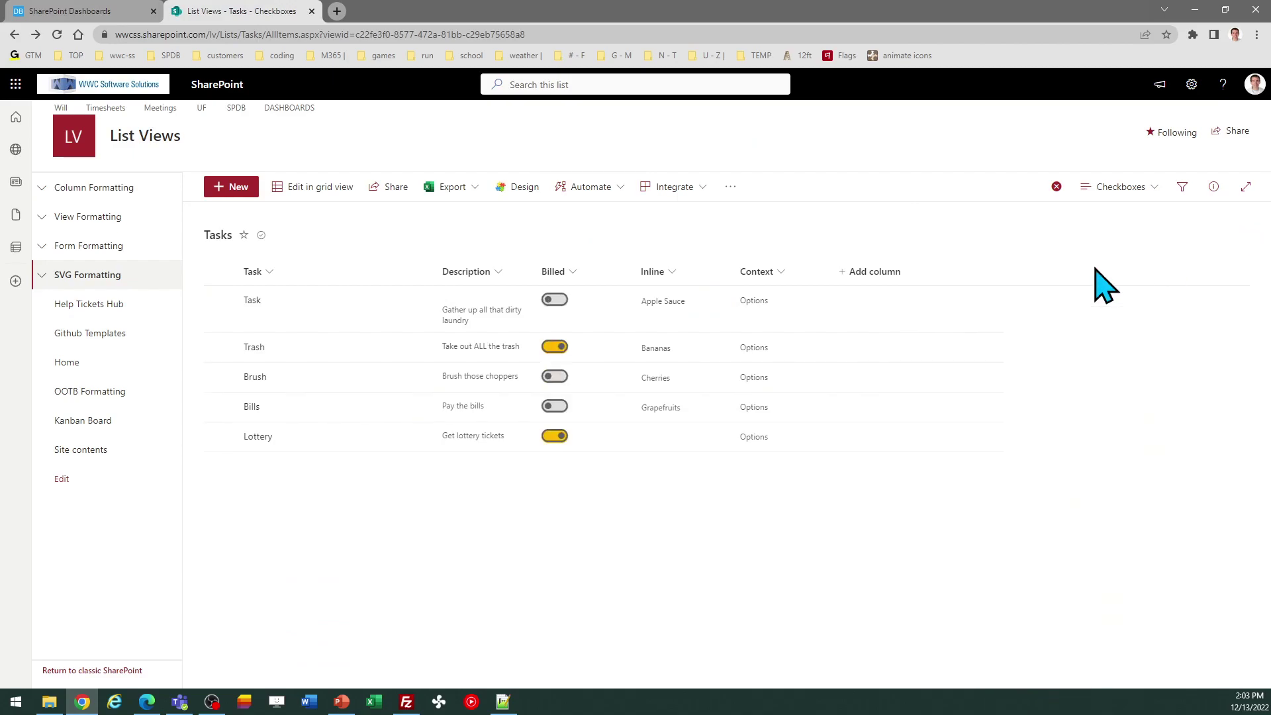
{"action": "left_click", "coordinate": [555, 300]}
{"action": "left_click", "coordinate": [555, 300]}
Return to the Dashboard Maker page showing the Theme 3, size 40 Billed template.
{"action": "left_click", "coordinate": [103, 11]}
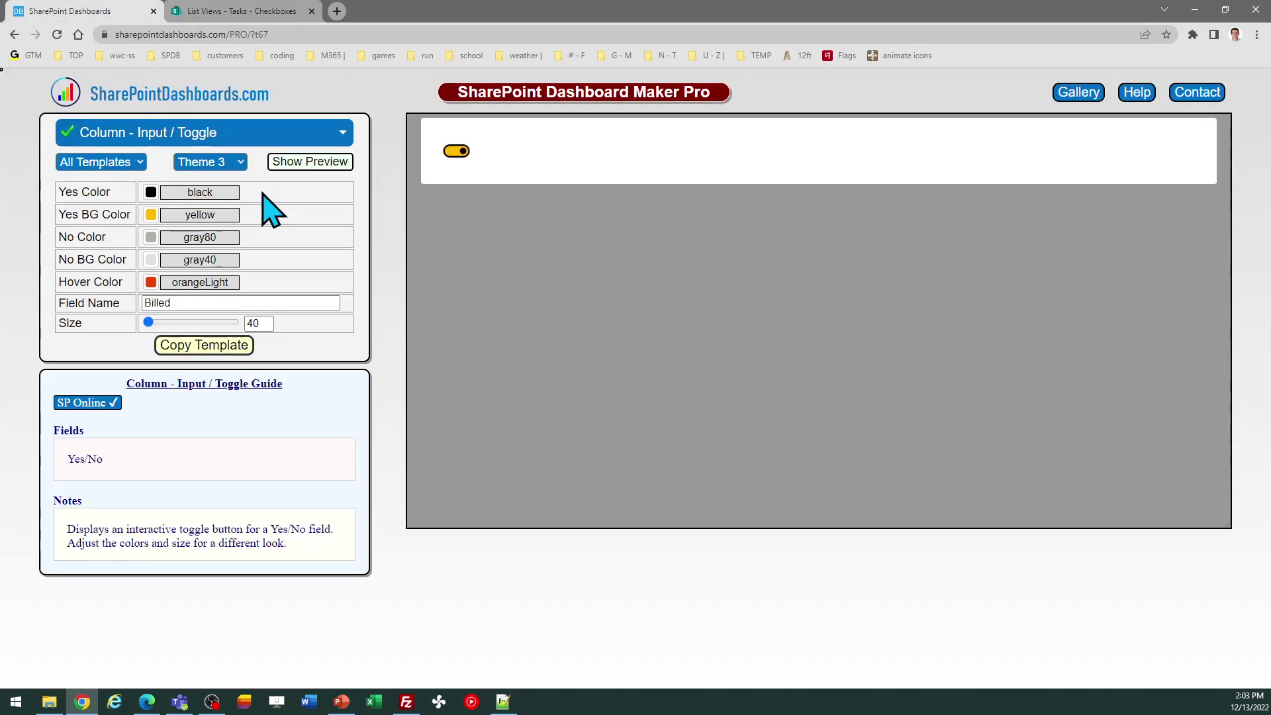